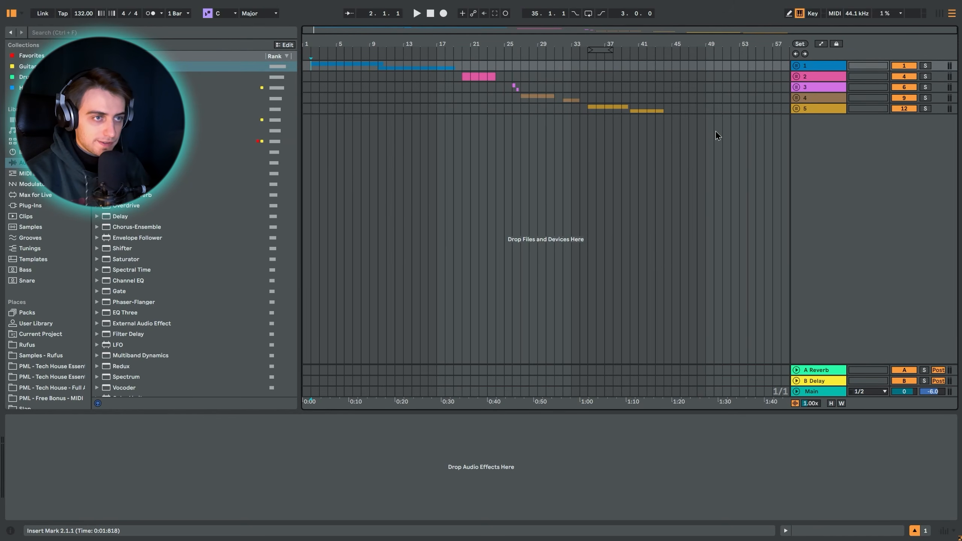
# Open the female vocal track inside group 1 and inspect the sidechain options of its Split Band De-esser.
pyautogui.click(797, 66)
pyautogui.click(810, 120)
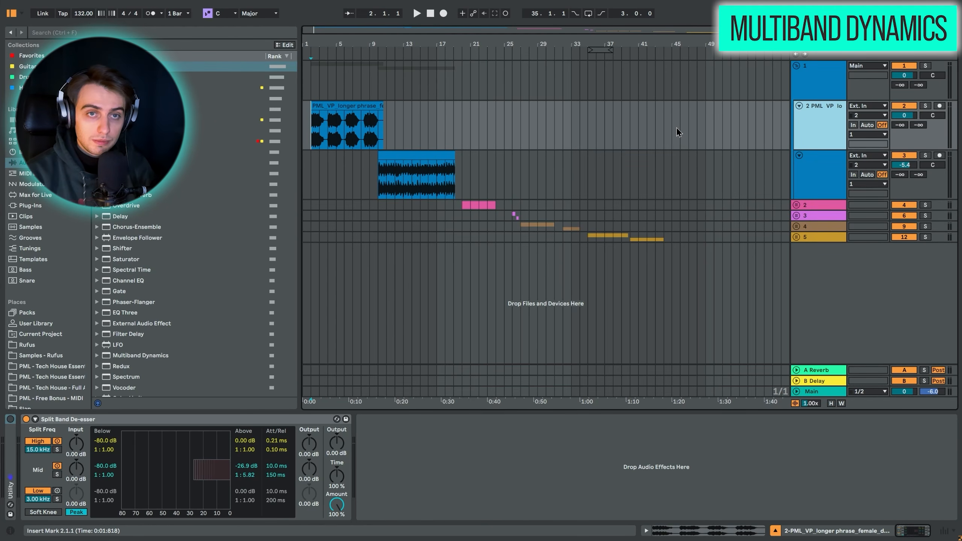
pyautogui.click(37, 422)
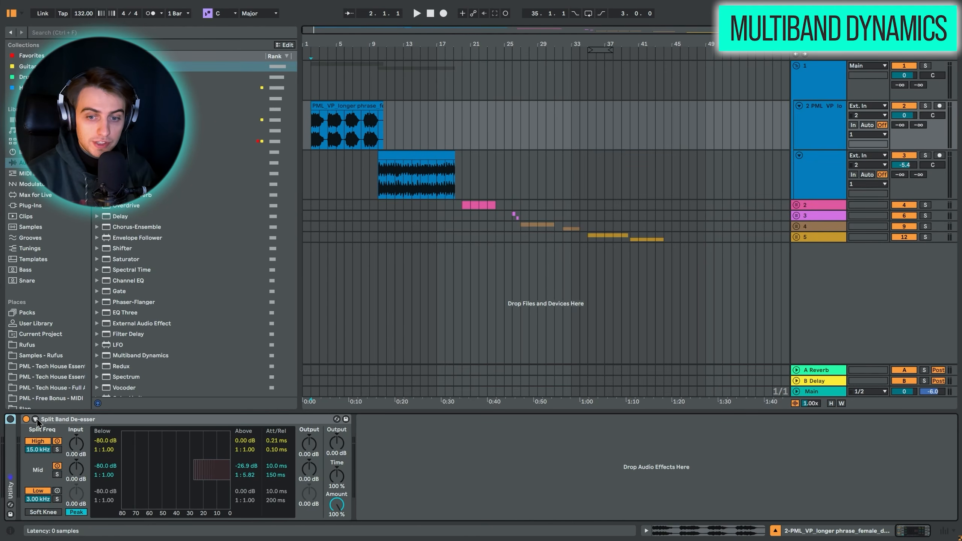
pyautogui.click(36, 420)
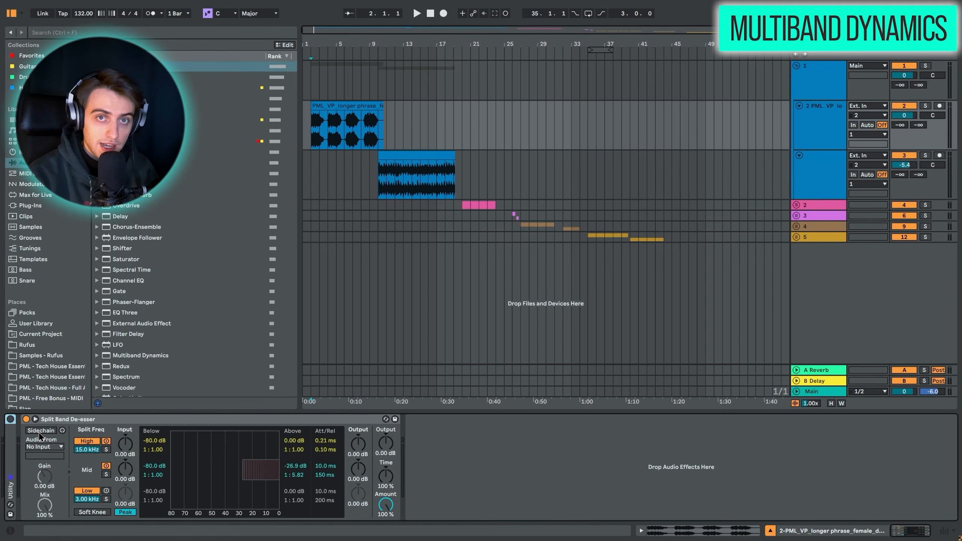
pyautogui.click(36, 420)
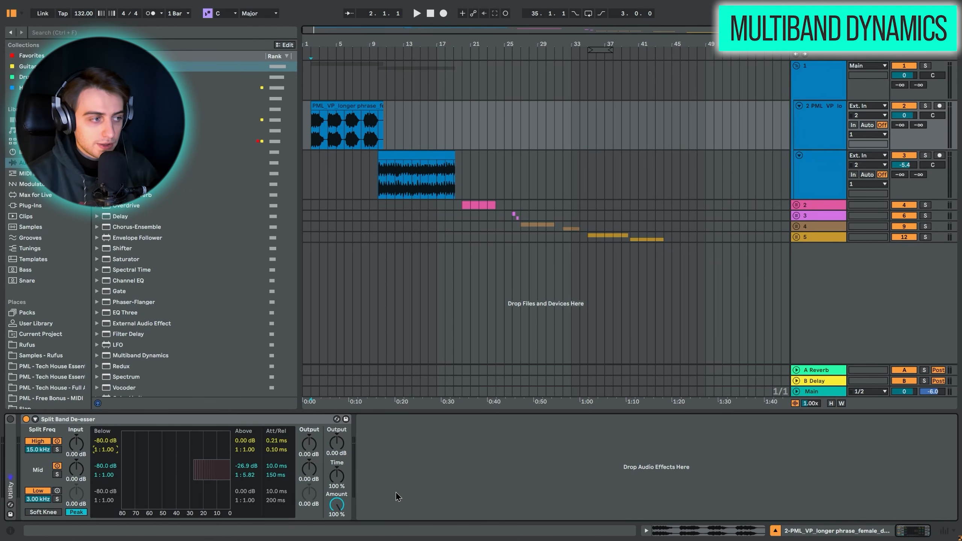
# Bypass the Split Band De-esser, solo the female vocal track and audition the unprocessed vocal clip.
pyautogui.click(822, 130)
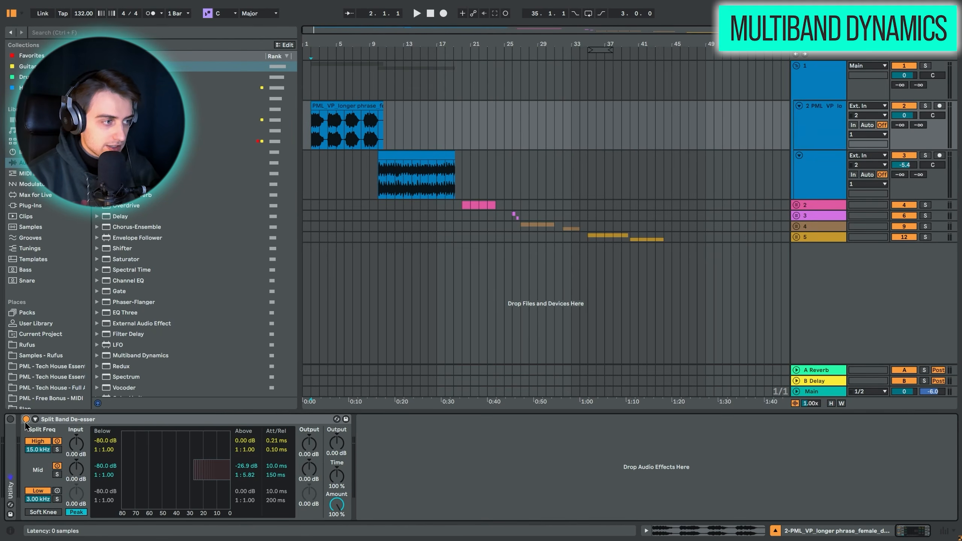
pyautogui.click(336, 134)
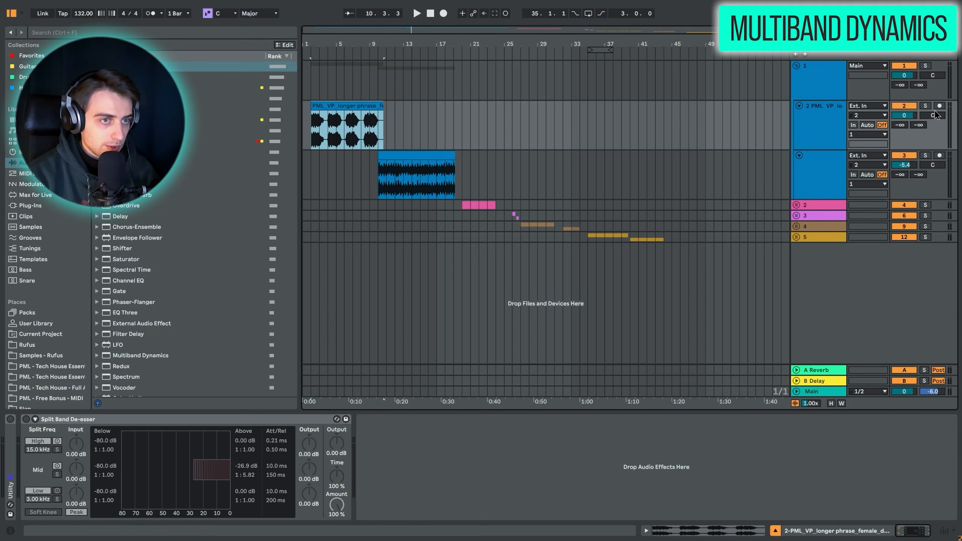
pyautogui.click(926, 105)
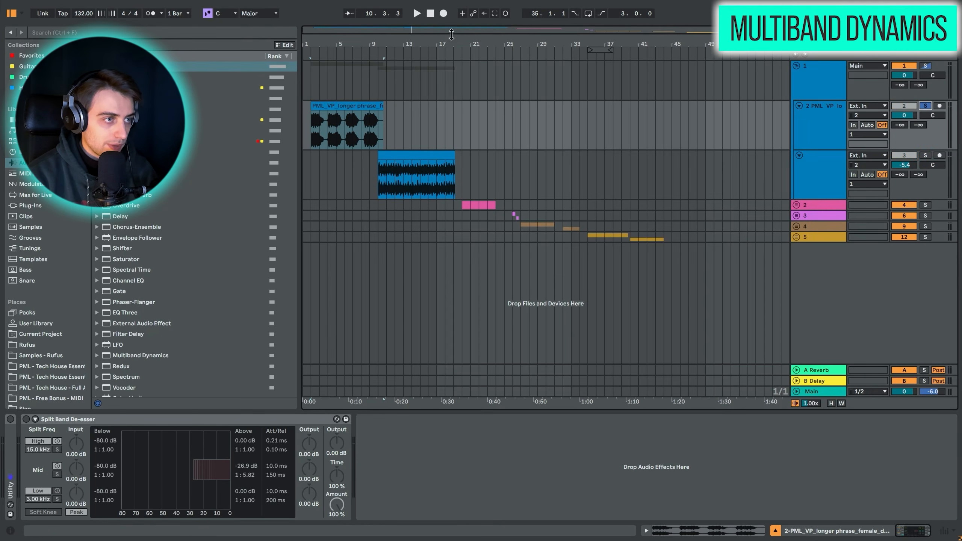
pyautogui.moveTo(443, 42); pyautogui.dragTo(360, 103)
pyautogui.click(360, 104)
pyautogui.press('space')
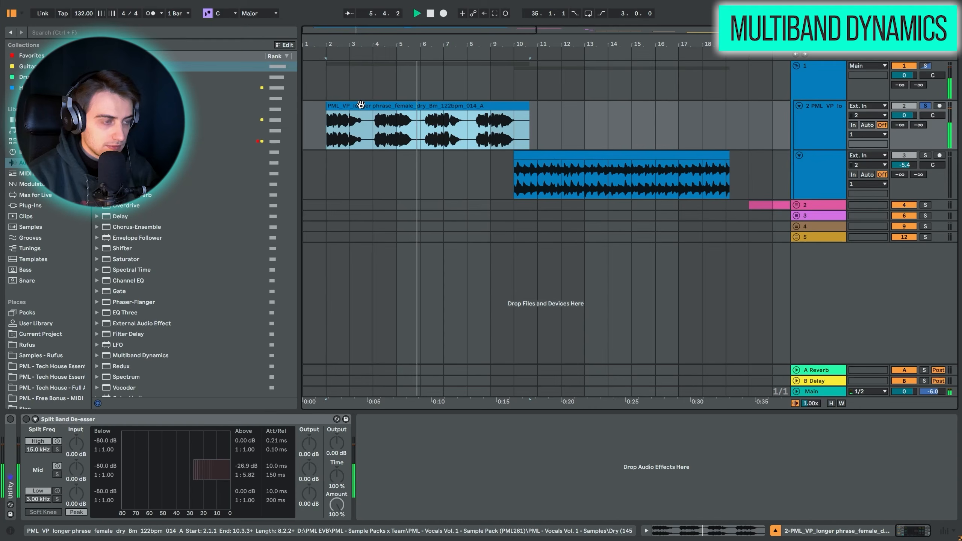
pyautogui.press('space')
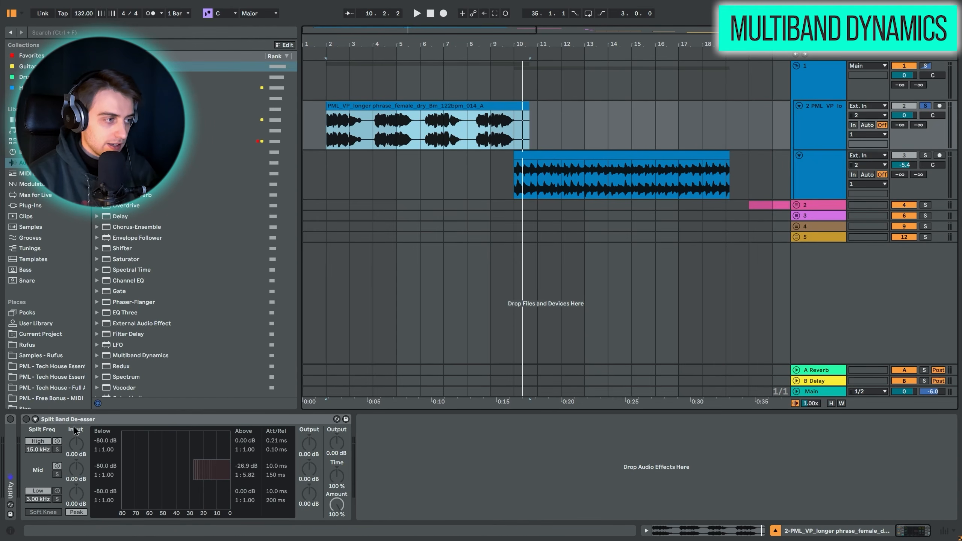
# Re-enable the Split Band De-esser and loop the vocal clip's first phrase, from bar 2 to bar 4.
pyautogui.click(49, 427)
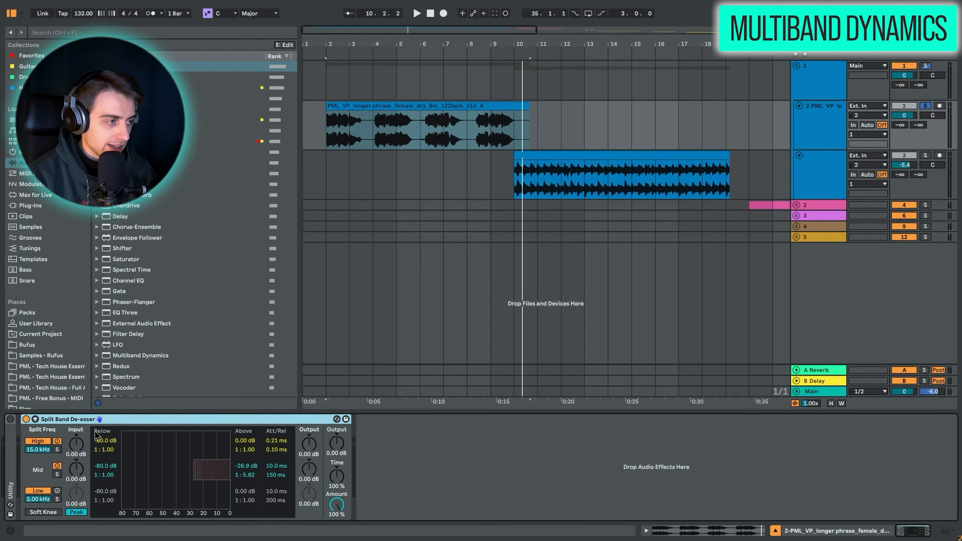
pyautogui.moveTo(329, 129); pyautogui.dragTo(372, 132)
pyautogui.hotkey('ctrl', 'l')
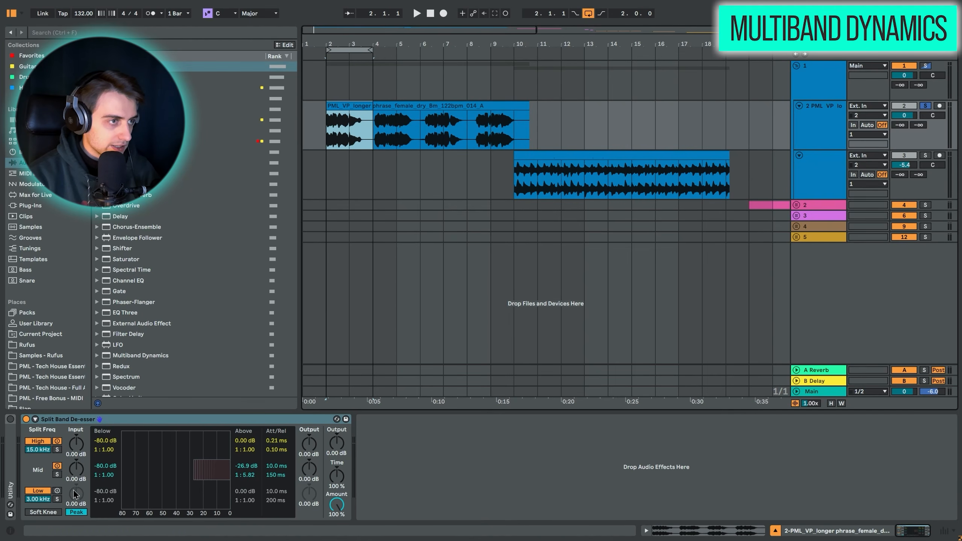
# Solo the de-esser's low band and audition the looped phrase.
pyautogui.click(58, 500)
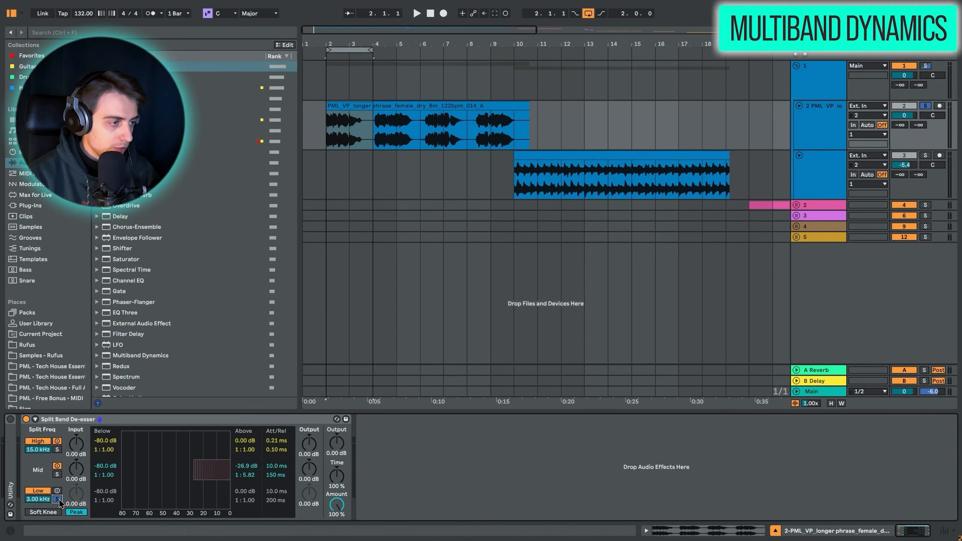
pyautogui.press('space')
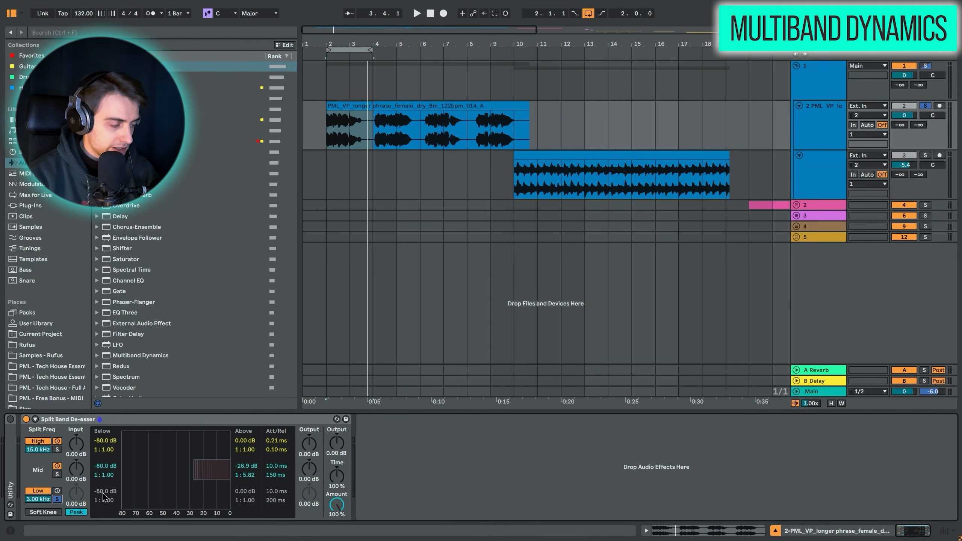
# Solo the de-esser's mid band, audition it with its Above ratio reset to 1:1.00, and undo that reset.
pyautogui.click(57, 475)
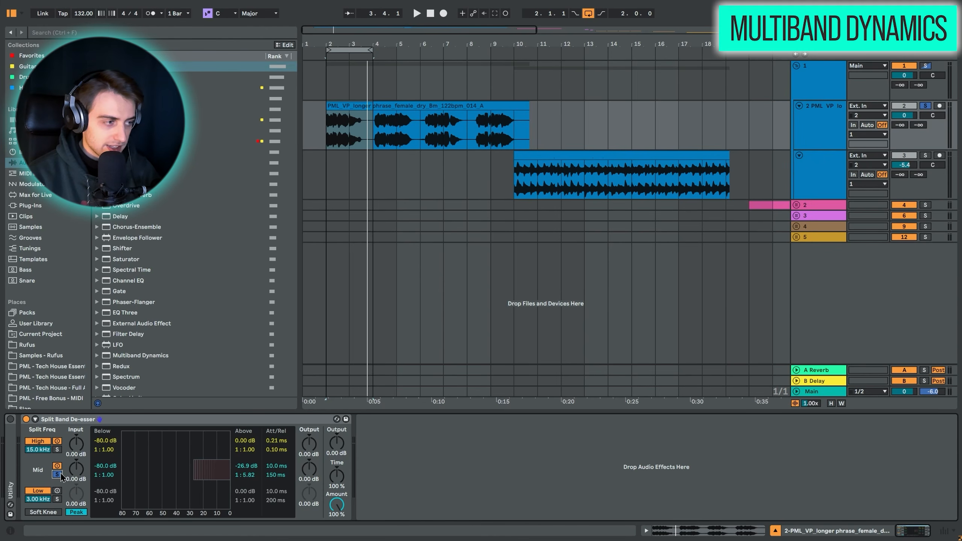
pyautogui.doubleClick(250, 476)
pyautogui.press('space')
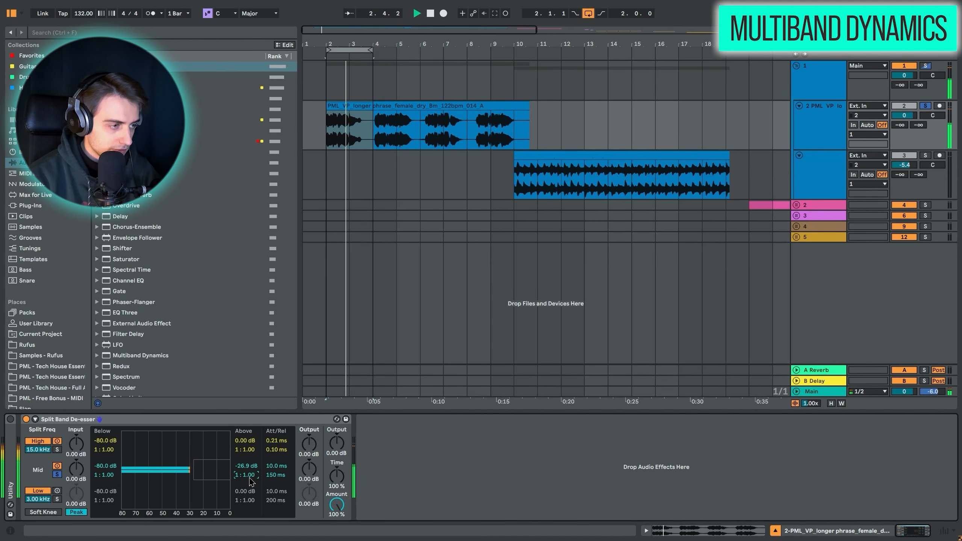
pyautogui.press('space')
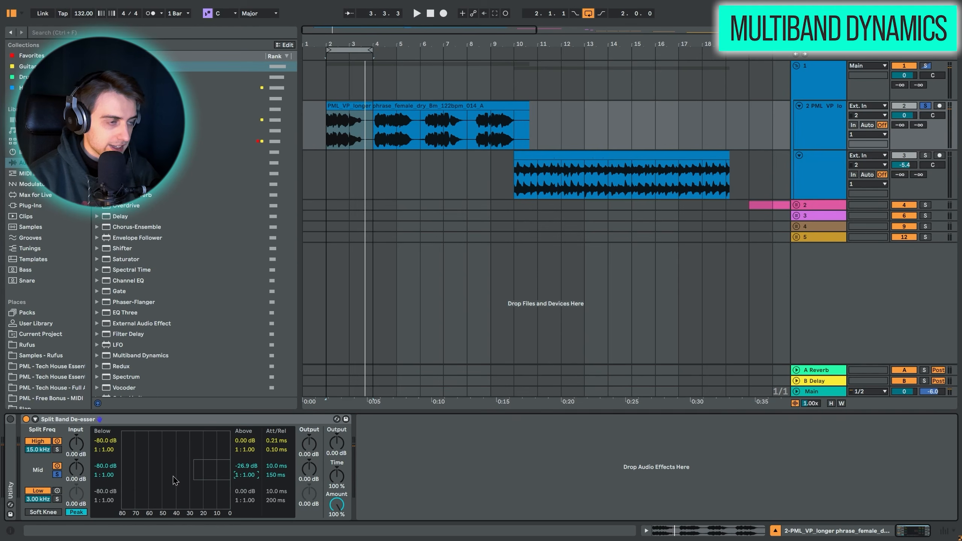
pyautogui.hotkey('ctrl', 'z')
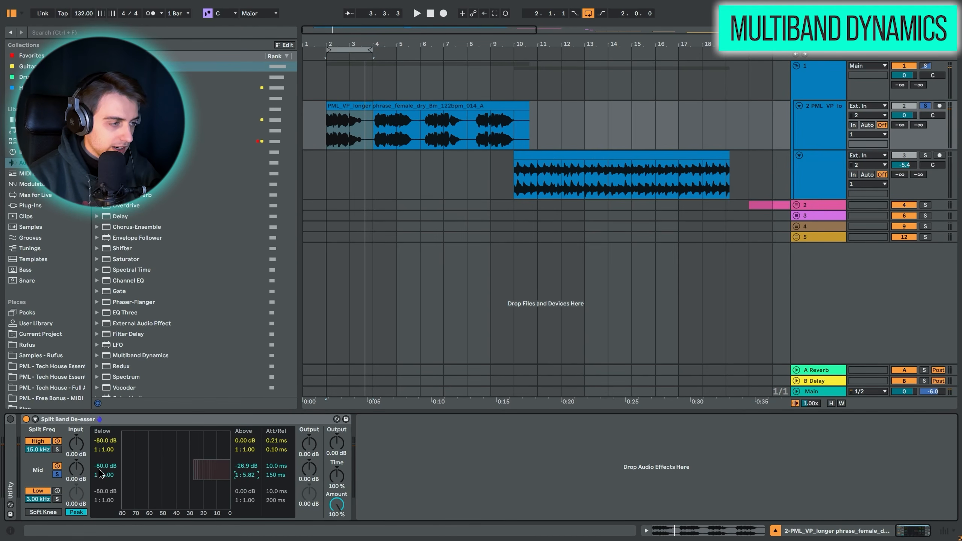
# Clear the de-esser's band solo and compare the looped vocal with the device bypassed and re-enabled.
pyautogui.click(57, 450)
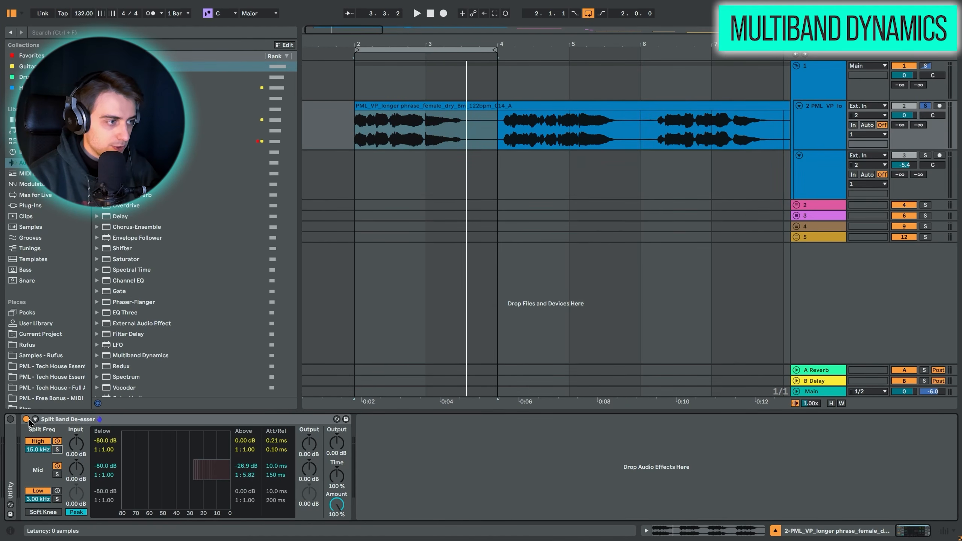
pyautogui.click(27, 419)
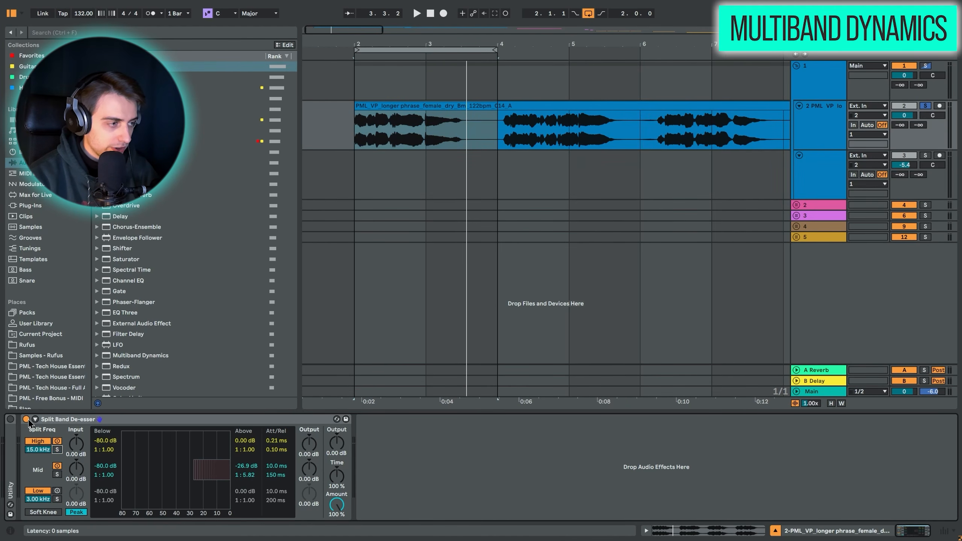
pyautogui.press('space')
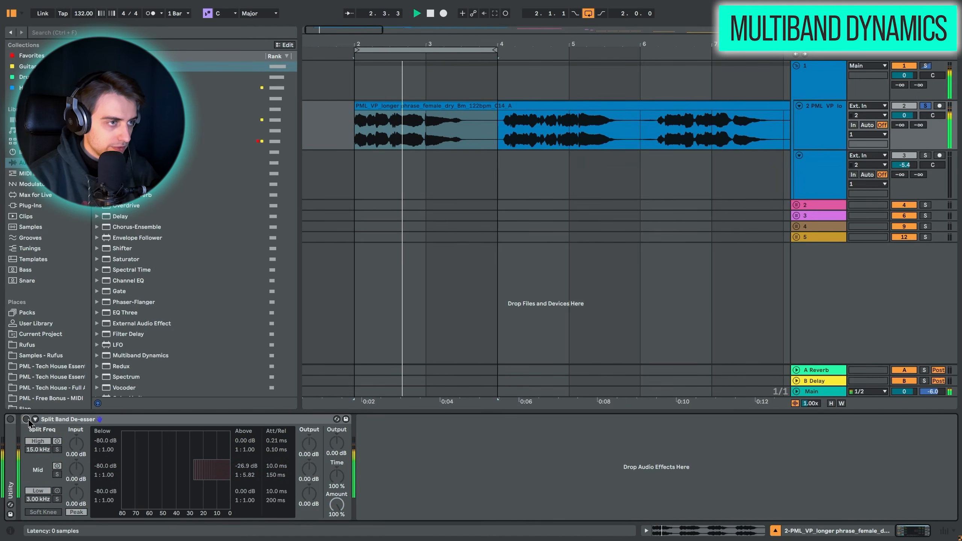
pyautogui.click(27, 419)
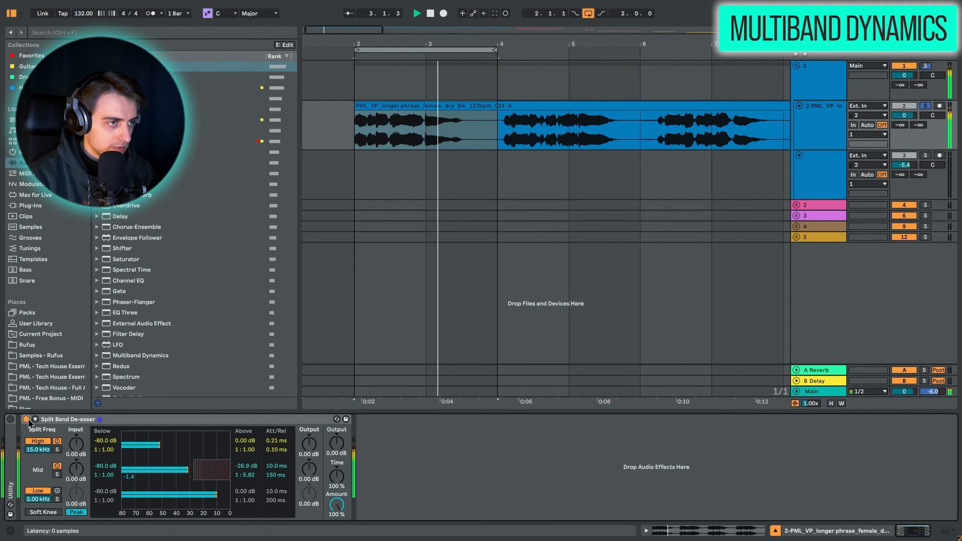
pyautogui.press('space')
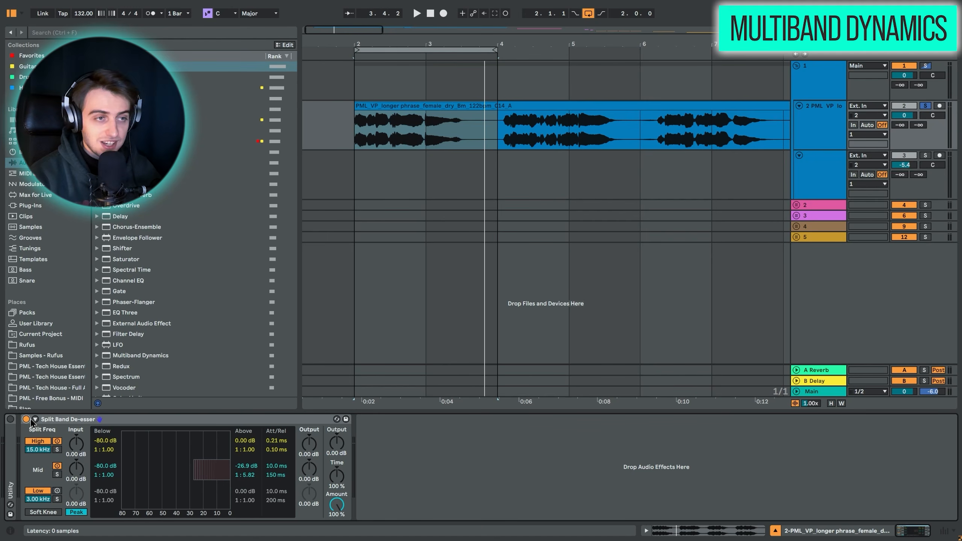
# Unsolo the vocal track, fold group 1 and bring up the IDM Beat 155 bpm clip in group 2.
pyautogui.click(926, 106)
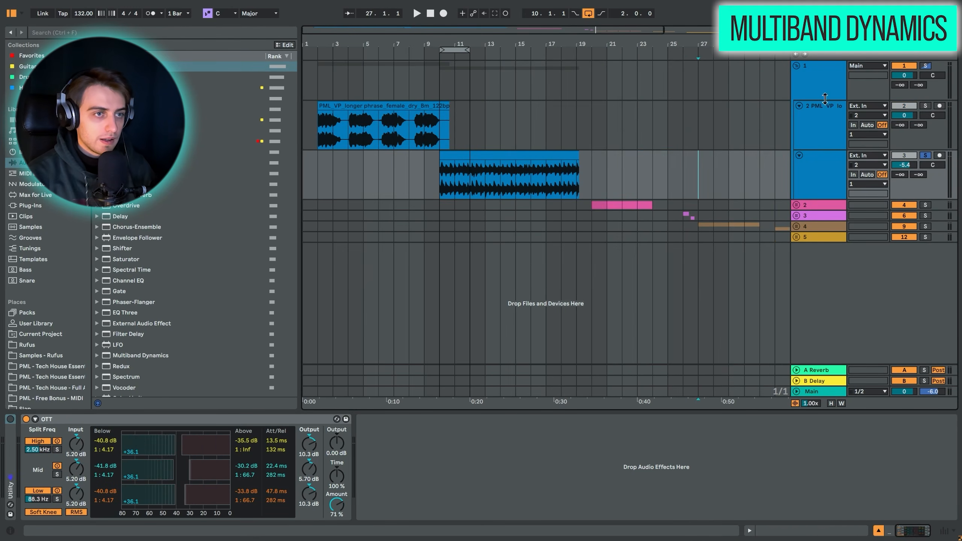
pyautogui.click(797, 65)
pyautogui.click(797, 77)
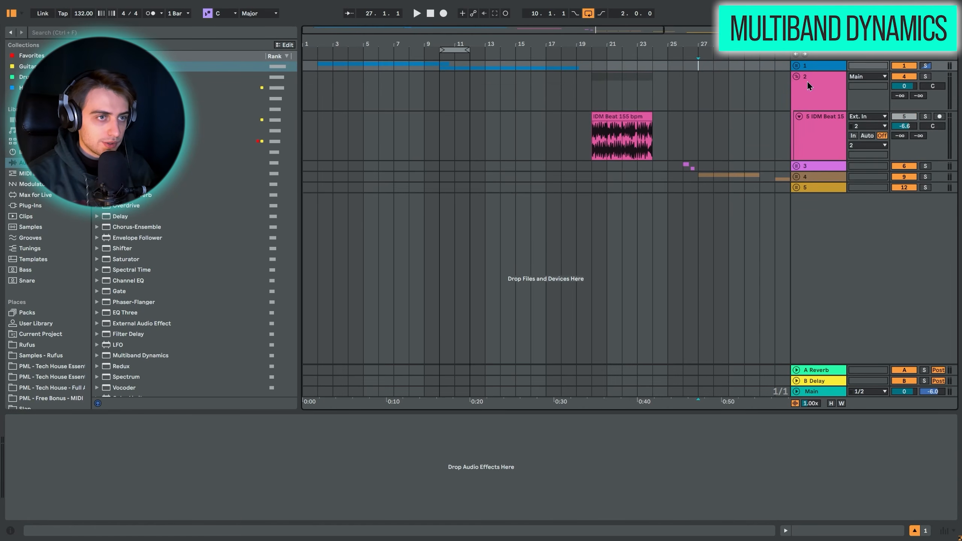
pyautogui.click(813, 86)
pyautogui.click(640, 117)
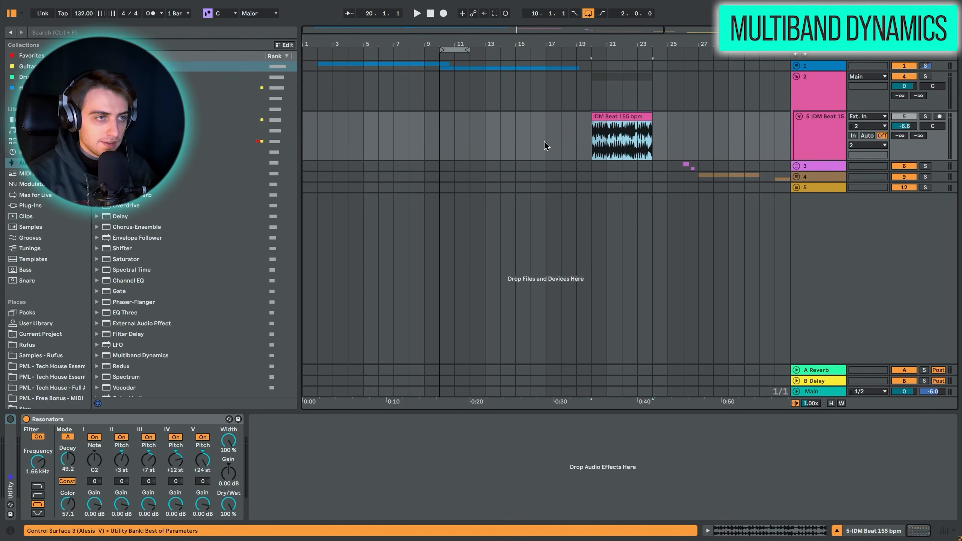
pyautogui.moveTo(625, 45); pyautogui.dragTo(575, 84)
pyautogui.moveTo(575, 45); pyautogui.dragTo(493, 46)
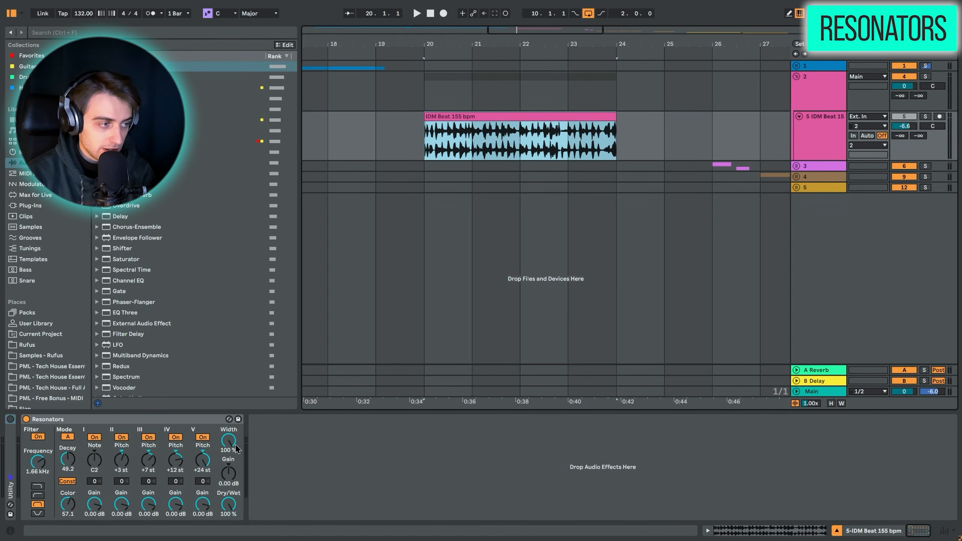
# Bypass Resonators, loop the IDM Beat clip from bar 20 to bar 24 and audition the dry beat in solo.
pyautogui.press('0')
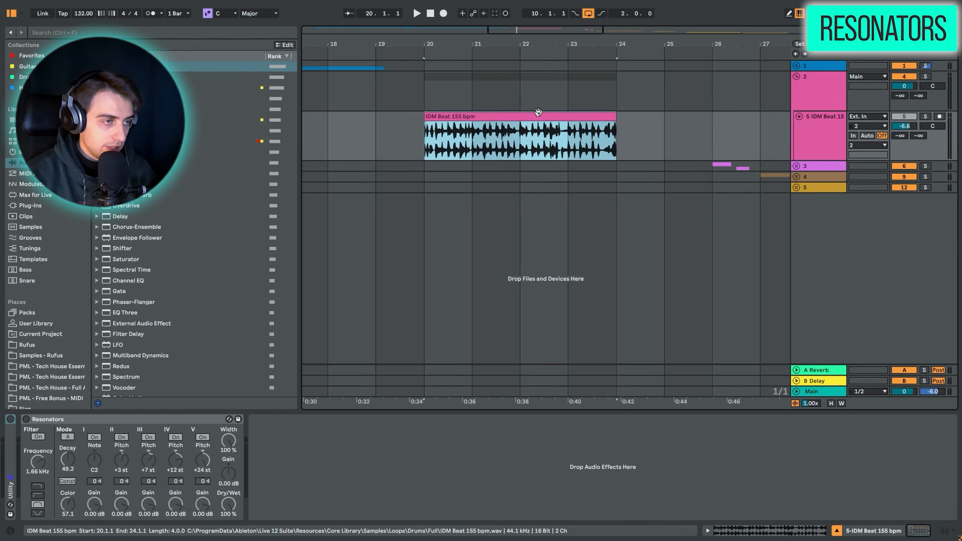
pyautogui.hotkey('ctrl', 'l')
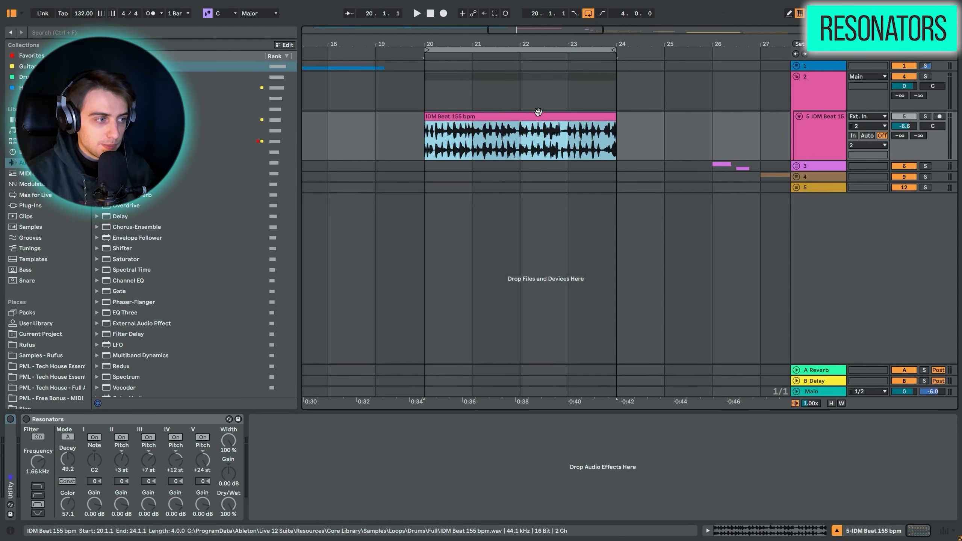
pyautogui.press('space')
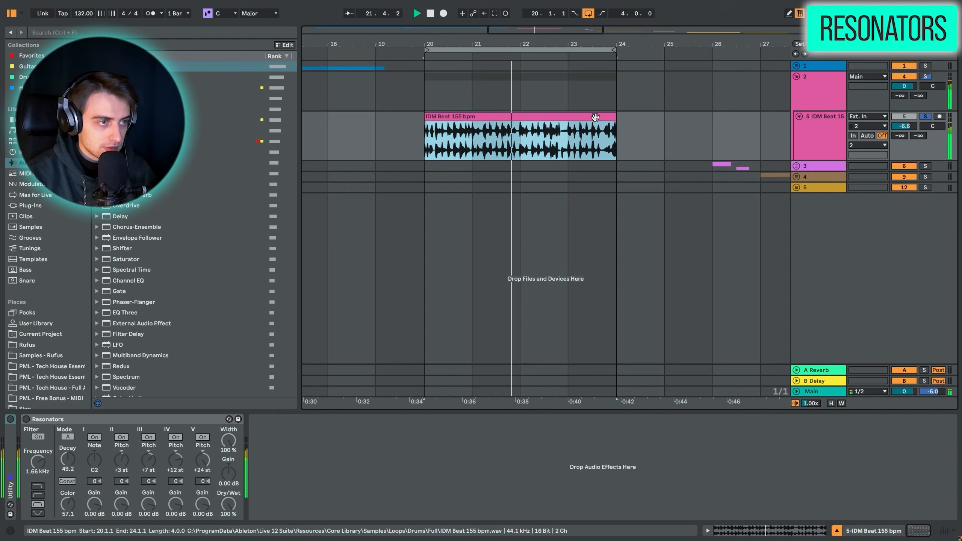
pyautogui.press('space')
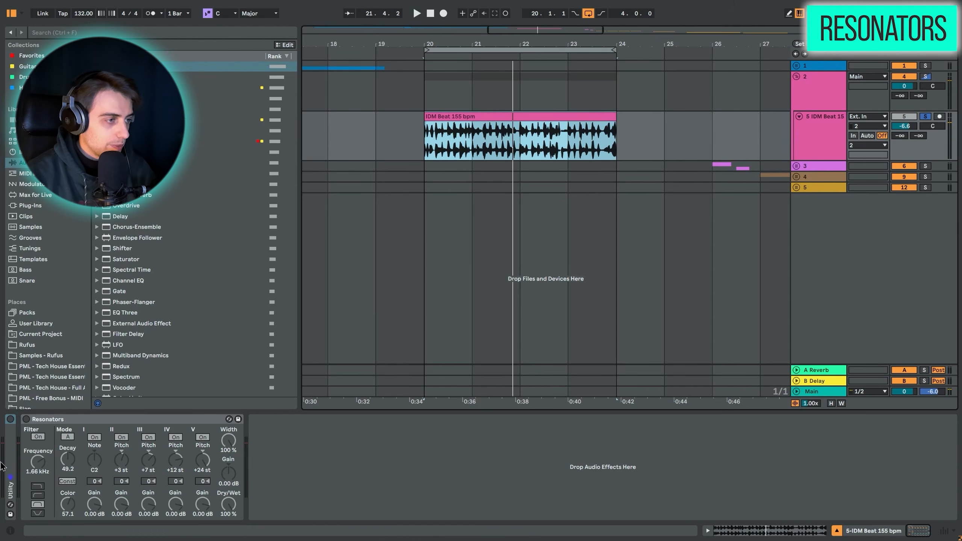
# Re-enable Resonators on the IDM Beat track and audition the looped beat through it.
pyautogui.click(26, 419)
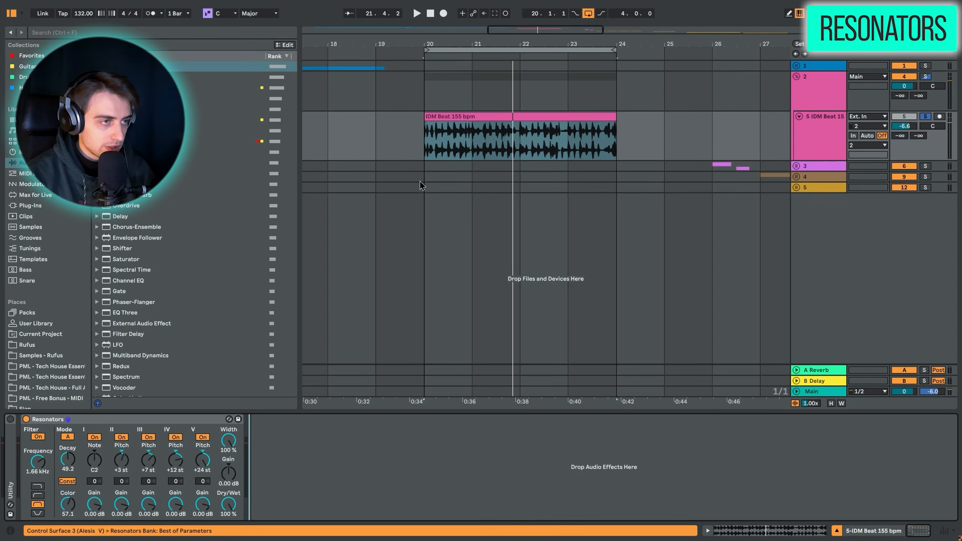
pyautogui.click(466, 116)
pyautogui.press('space')
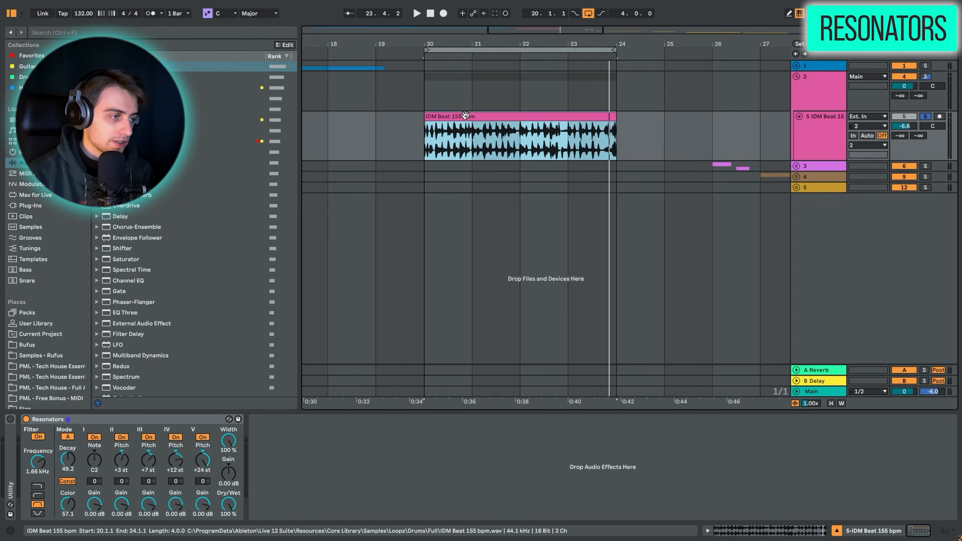
# Turn off resonators II, III, IV and V and audition the beat through resonator I only.
pyautogui.click(122, 437)
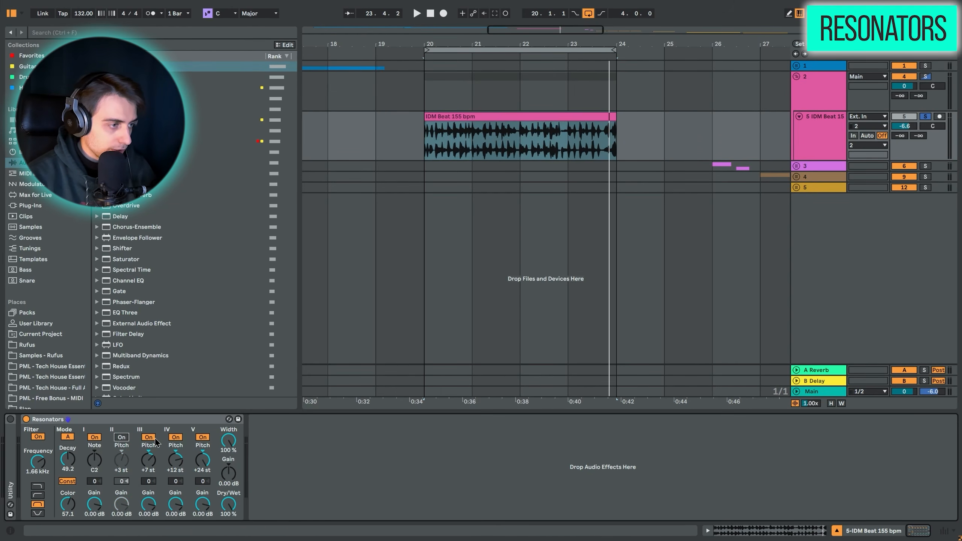
pyautogui.click(150, 438)
pyautogui.click(176, 437)
pyautogui.click(203, 438)
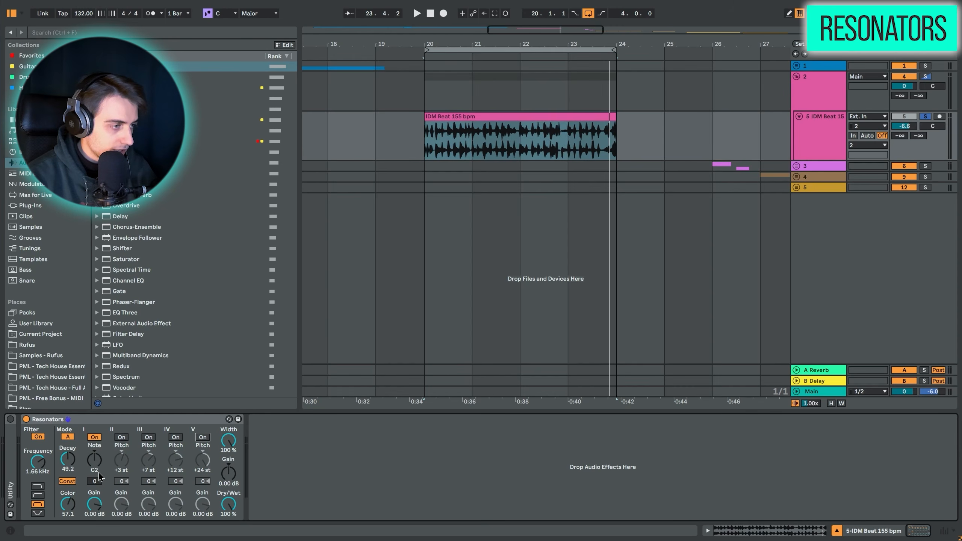
pyautogui.press('space')
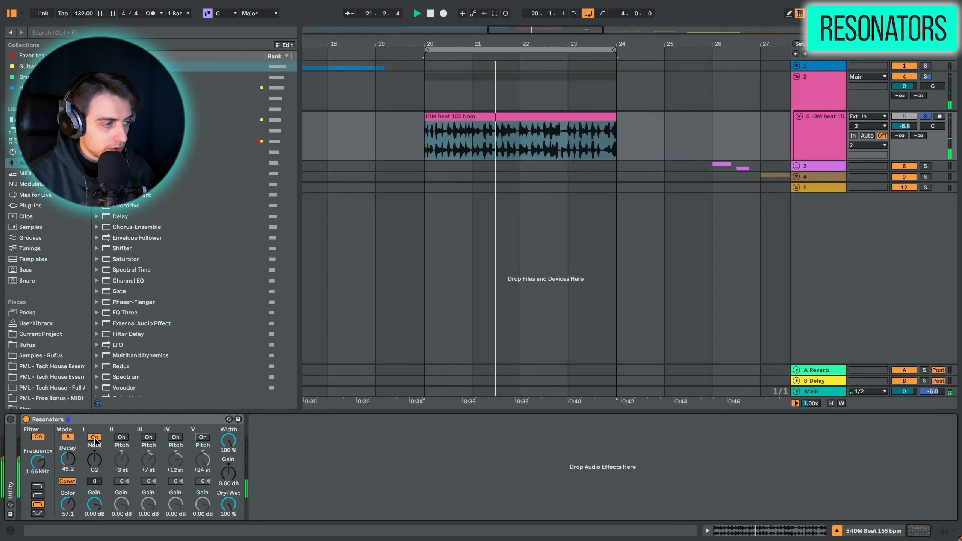
# Audition resonator II without resonator I, and bring resonators I, III and IV back in alongside it.
pyautogui.click(122, 437)
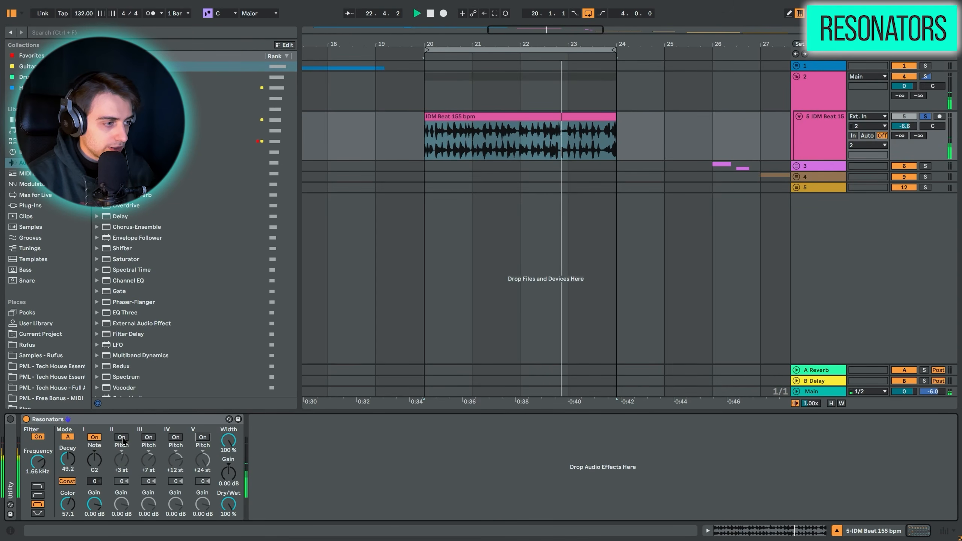
pyautogui.click(94, 437)
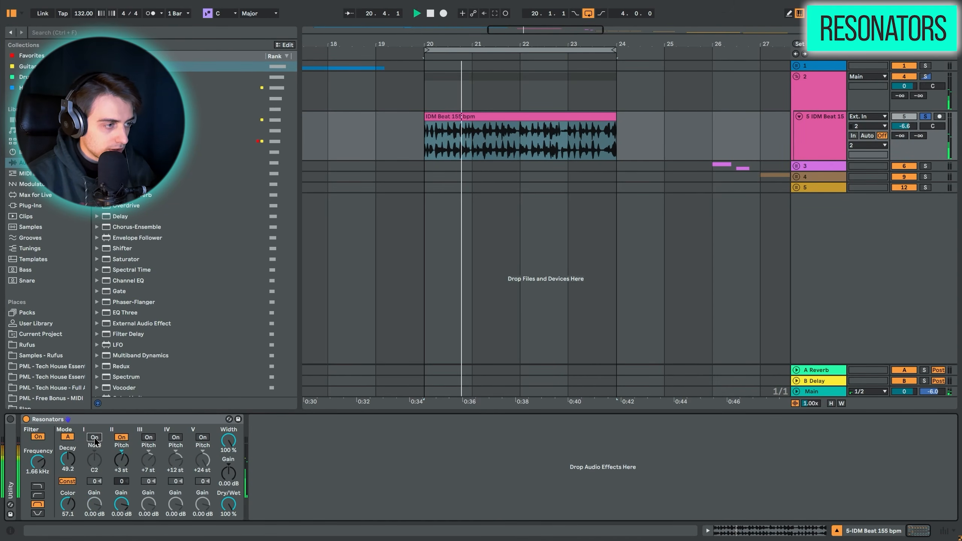
pyautogui.click(94, 437)
pyautogui.click(149, 437)
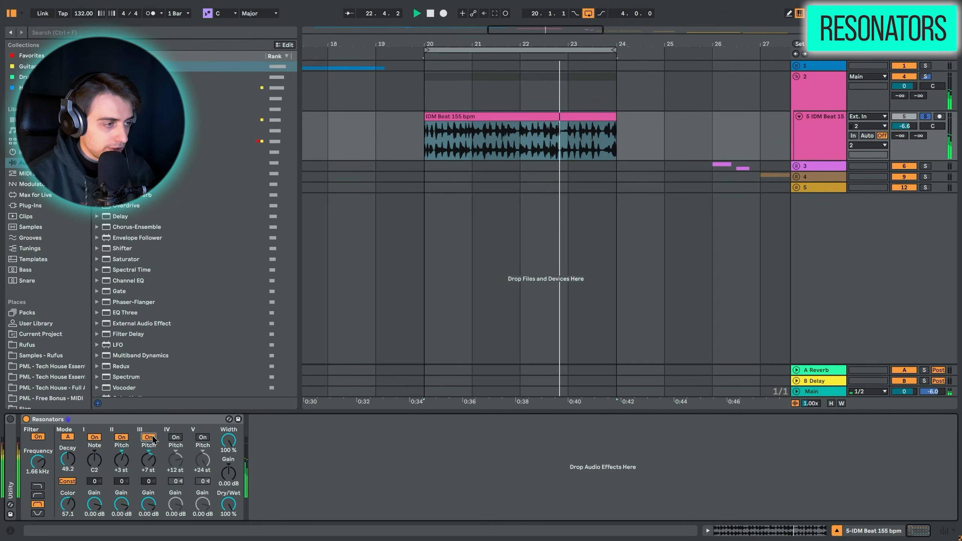
pyautogui.click(176, 437)
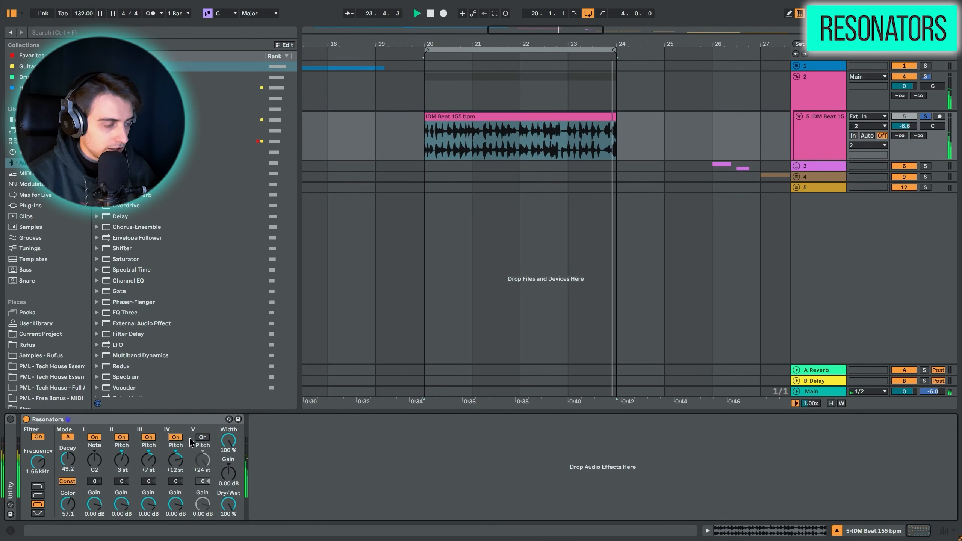
# Audition resonator IV on its own, and switch to resonator V on its own.
pyautogui.click(148, 438)
pyautogui.click(121, 437)
pyautogui.click(95, 437)
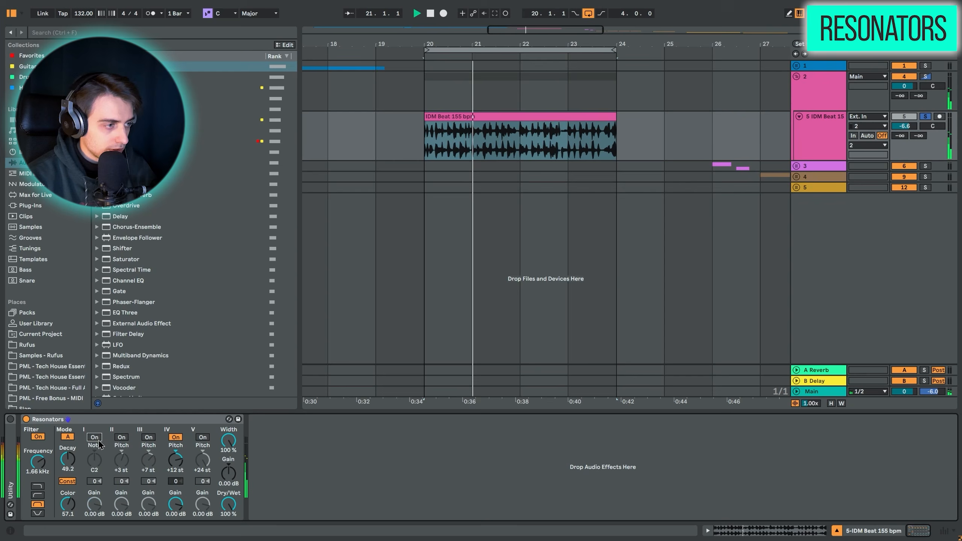
pyautogui.click(203, 438)
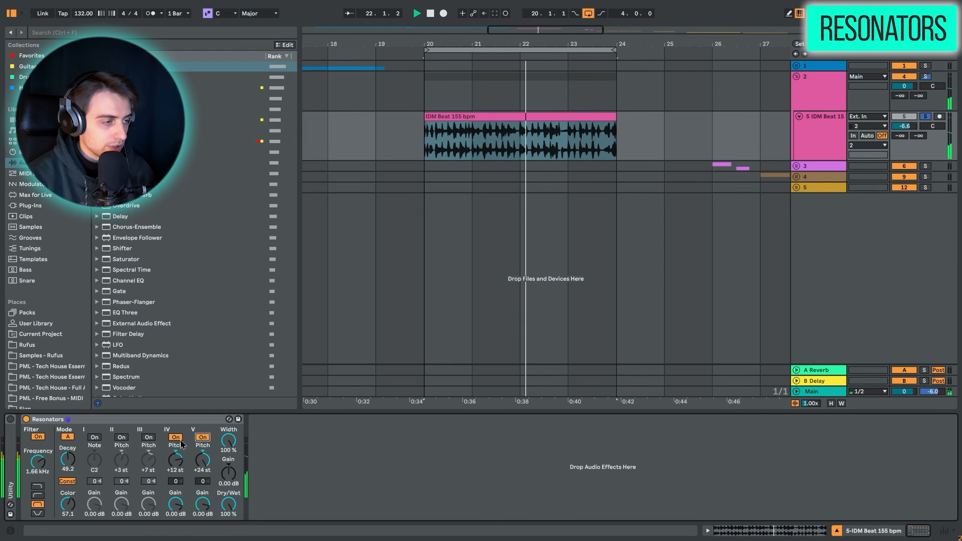
pyautogui.click(174, 439)
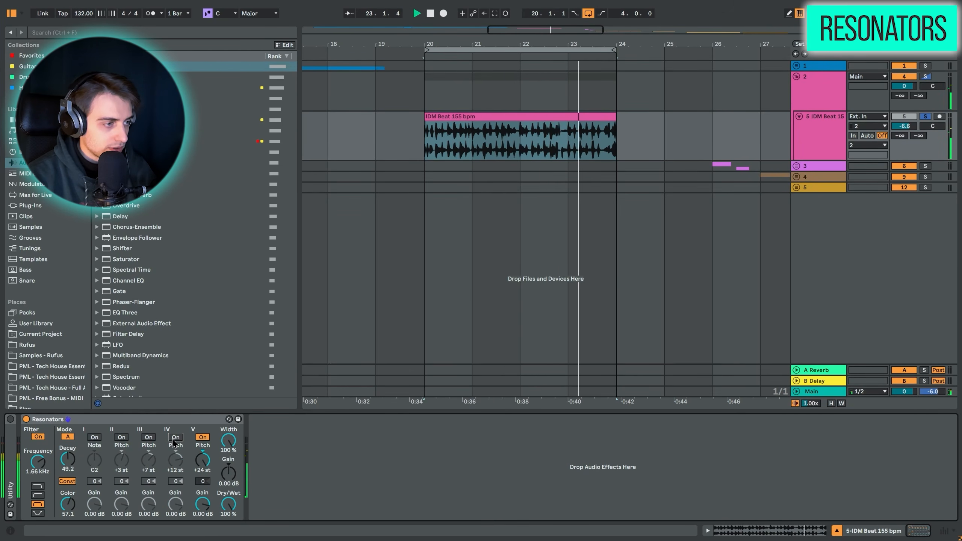
# Turn resonators I to IV back on alongside V and stop playback.
pyautogui.click(175, 437)
pyautogui.click(149, 438)
pyautogui.click(121, 437)
pyautogui.click(94, 438)
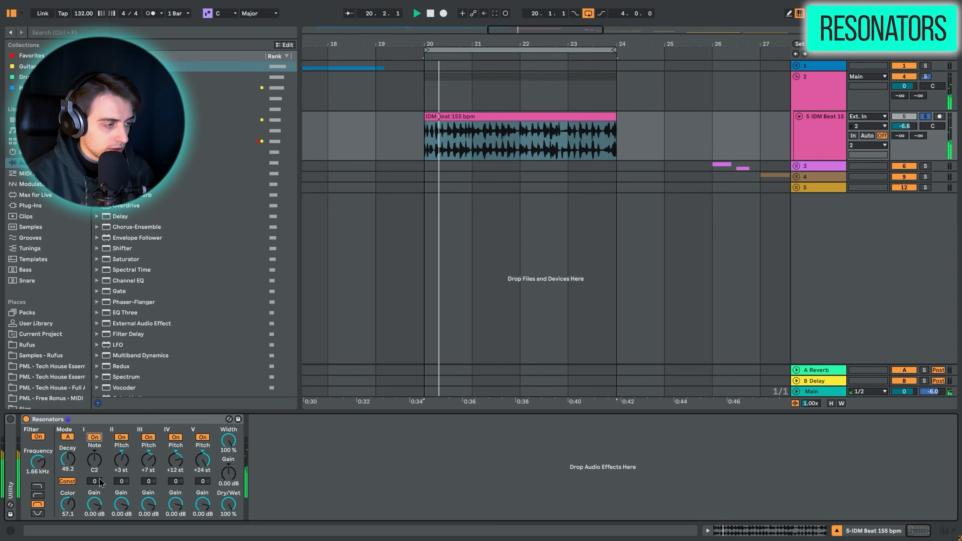
pyautogui.press('space')
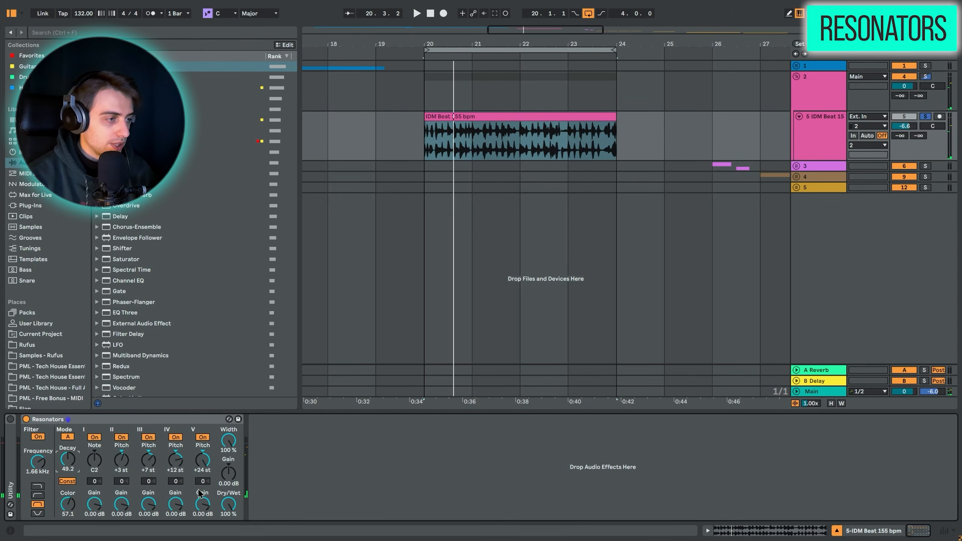
pyautogui.click(291, 479)
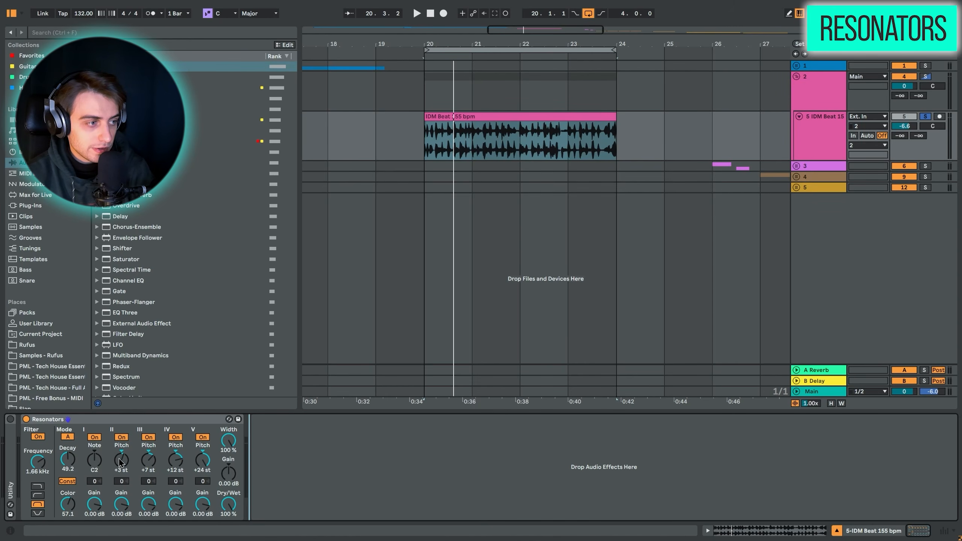
pyautogui.moveTo(121, 459); pyautogui.dragTo(118, 461)
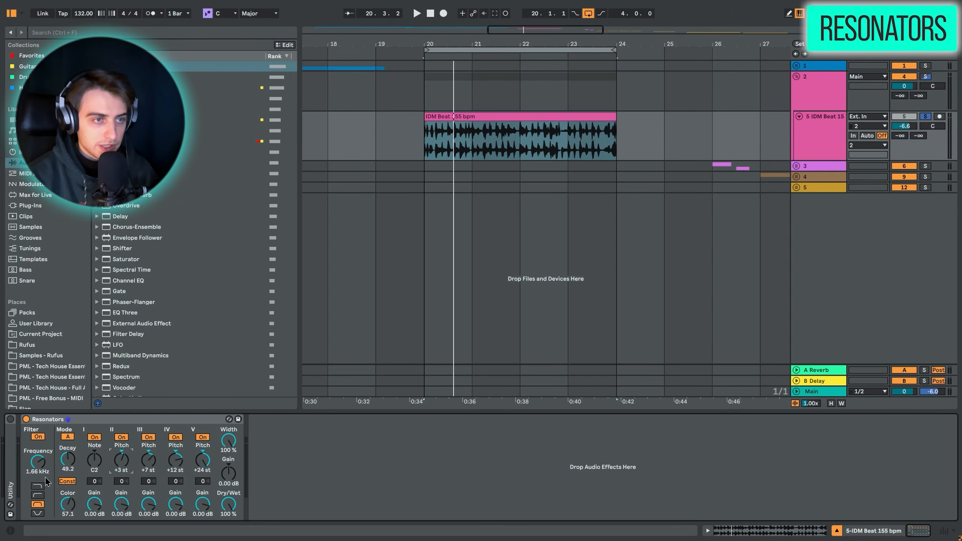
# Fold group 2, unfold group 3 and bring up the 2 Clap Snare clip at bar 26 with its Corpus device.
pyautogui.click(796, 77)
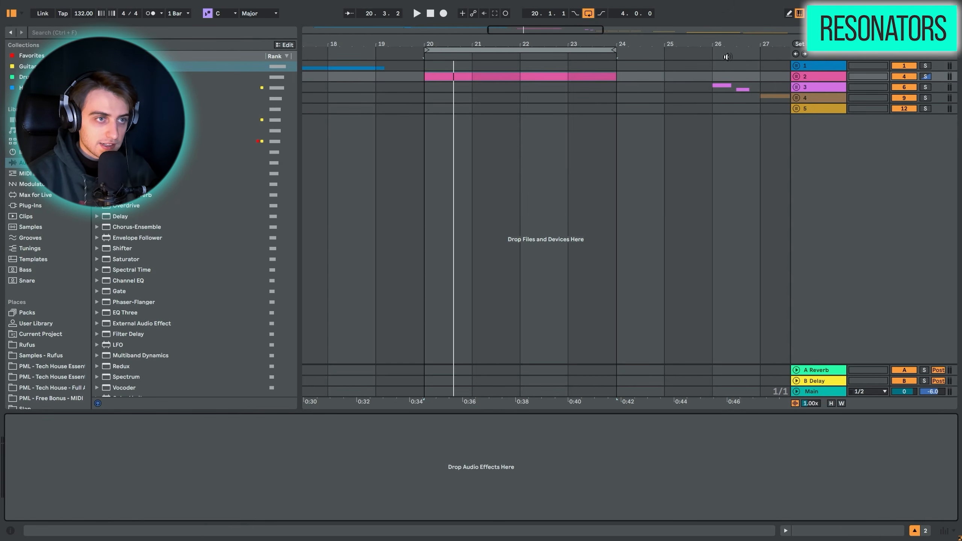
pyautogui.moveTo(732, 46); pyautogui.dragTo(569, 44)
pyautogui.click(798, 87)
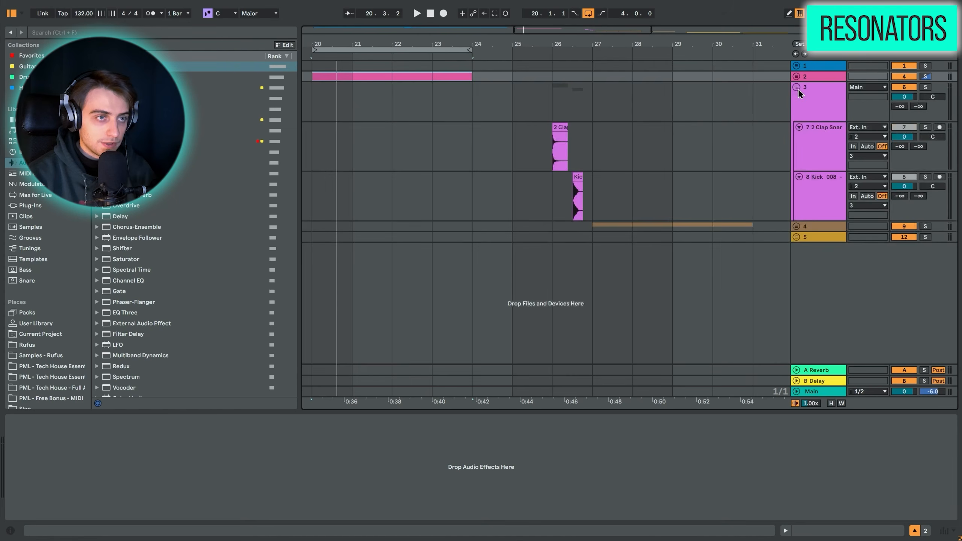
pyautogui.click(551, 146)
pyautogui.scroll(10, 565, 187)
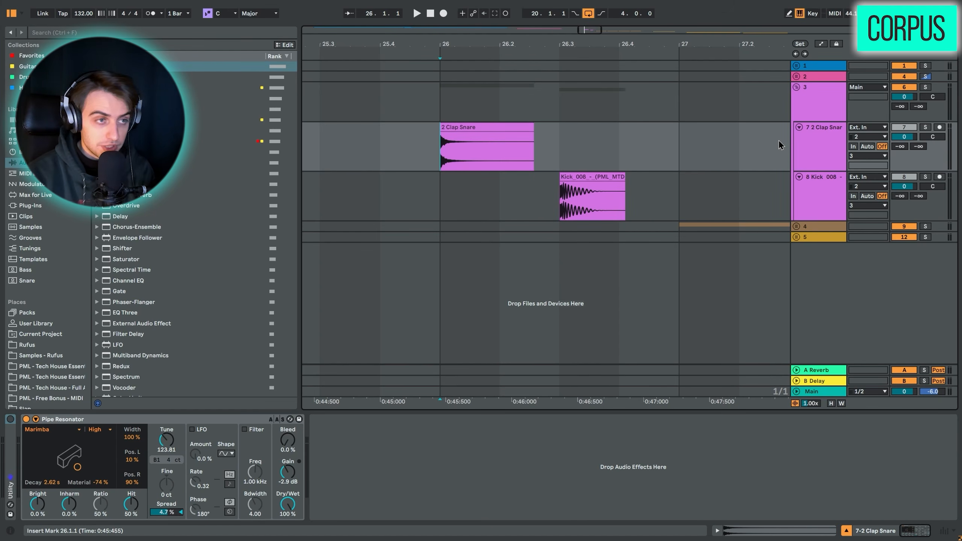
# Examine the resonance types and the quality options offered by Corpus on the clap snare track, keeping Marimba and High.
pyautogui.click(79, 430)
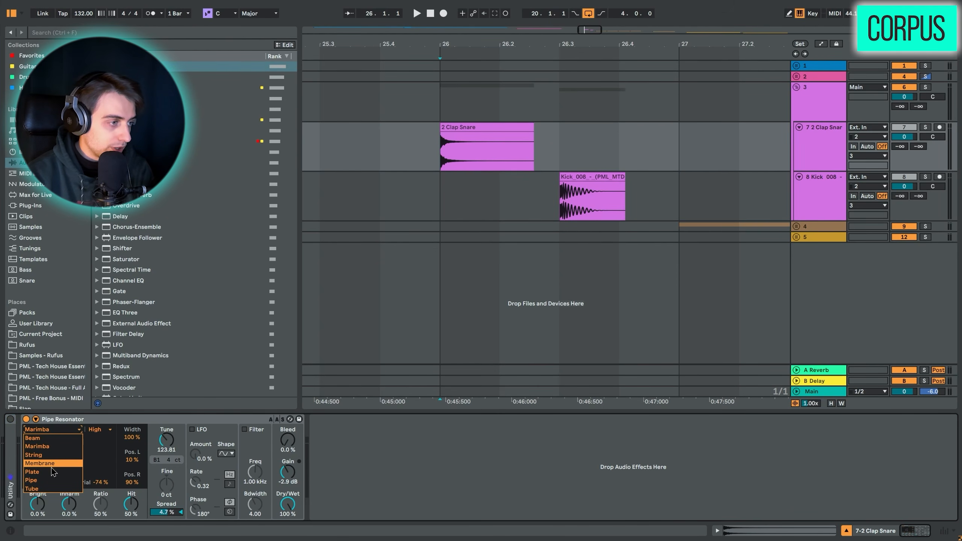
pyautogui.click(80, 432)
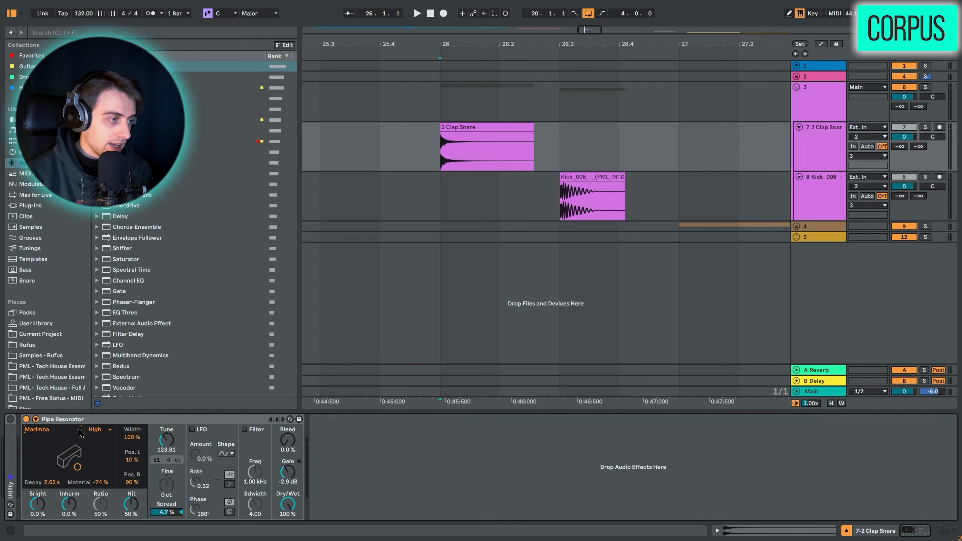
pyautogui.click(95, 432)
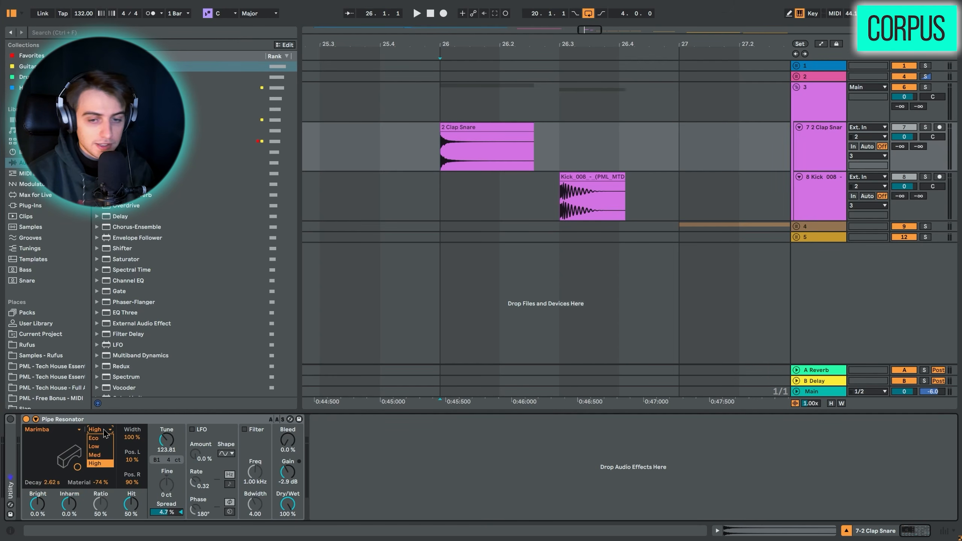
pyautogui.click(371, 441)
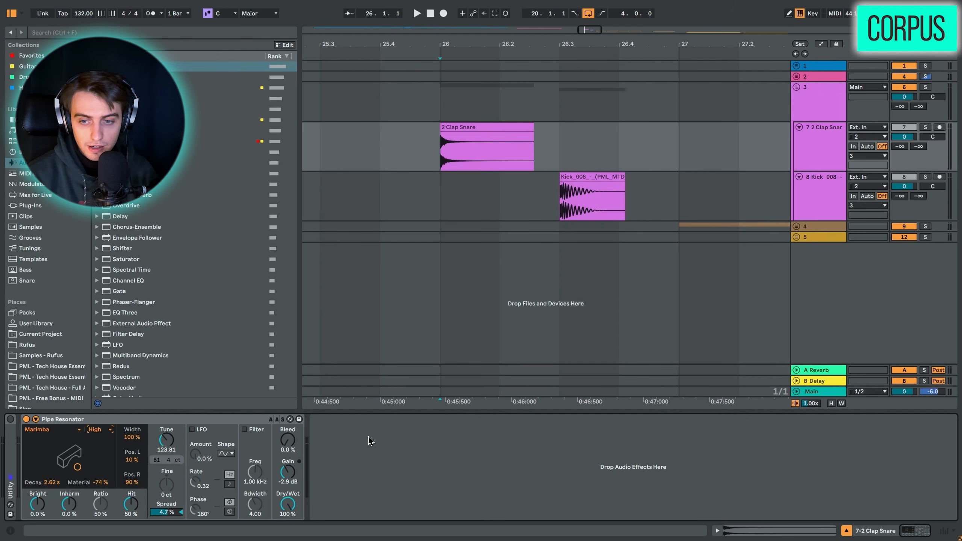
# Compare the soloed clap snare with Corpus bypassed and active, and try a different Tune setting.
pyautogui.click(26, 419)
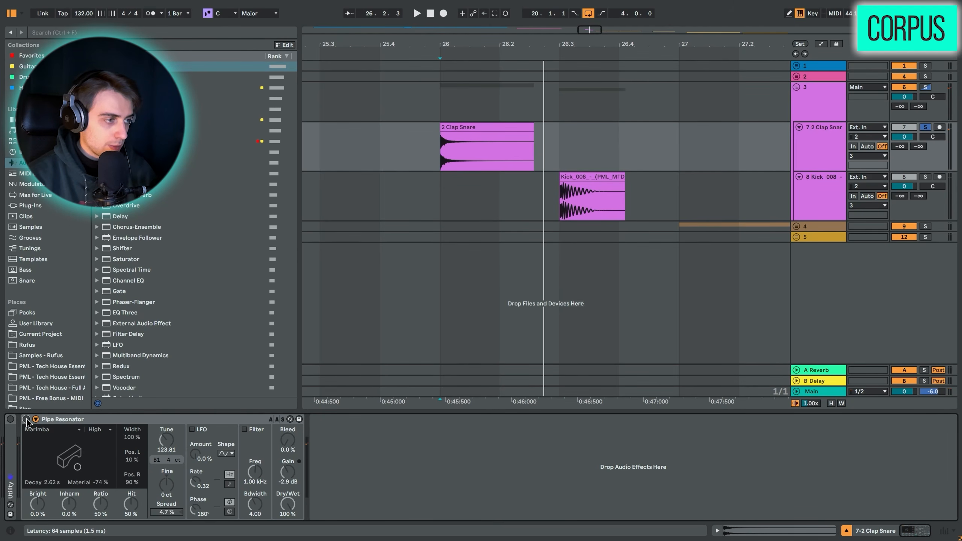
pyautogui.click(26, 419)
pyautogui.moveTo(167, 440)
pyautogui.mouseDown()
pyautogui.moveTo(166, 485)
pyautogui.moveTo(166, 424)
pyautogui.mouseUp()
pyautogui.press('space')
# Undo the Tune change on the clap snare's Corpus and switch the device back on.
pyautogui.hotkey('ctrl', 'z')
pyautogui.hotkey('ctrl', 'z')
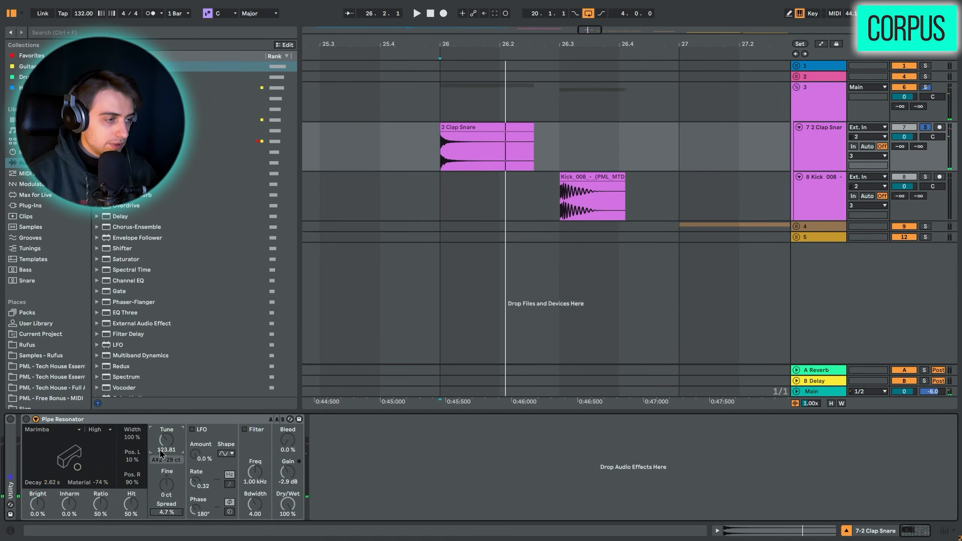
pyautogui.click(26, 419)
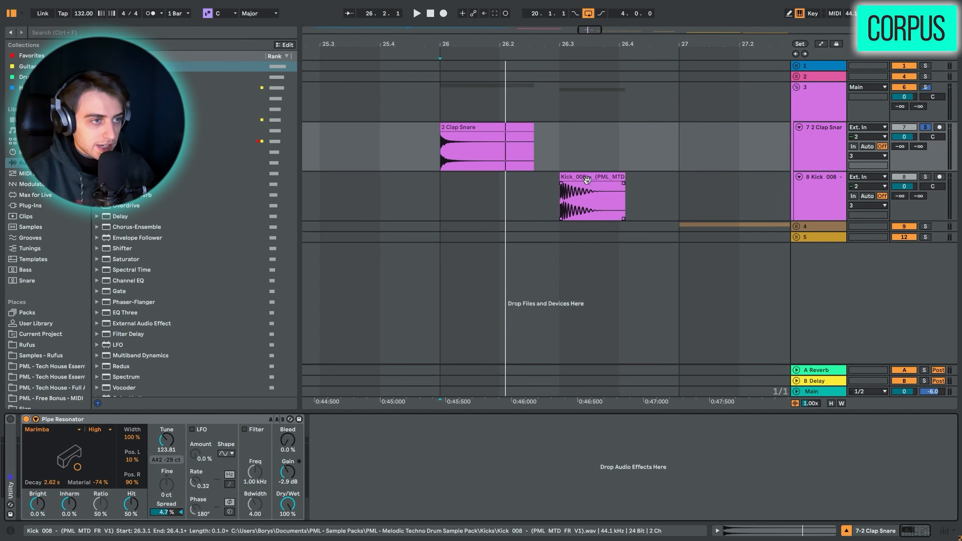
# Bring up the Kick_008 clip's Sub Kick Maker preset, bypass it and audition the soloed dry kick.
pyautogui.click(582, 213)
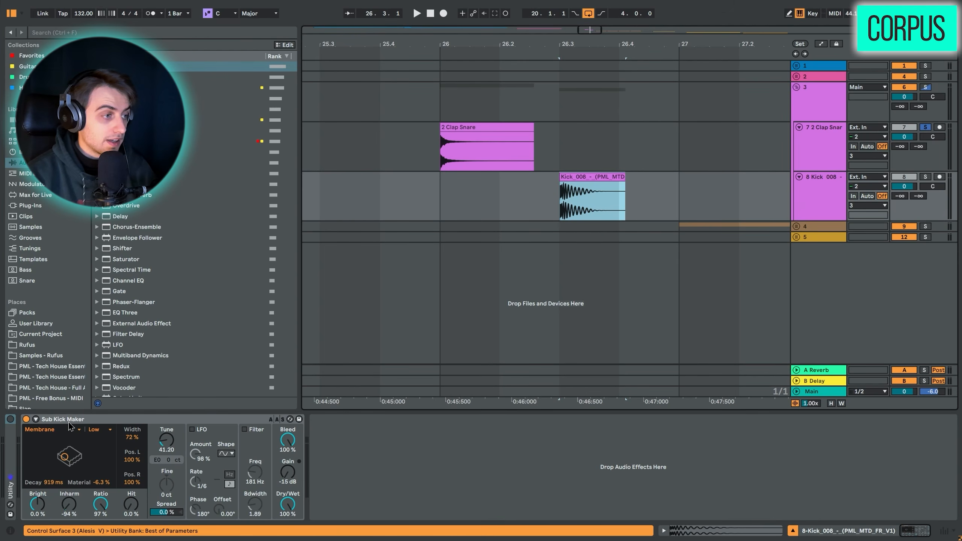
pyautogui.click(38, 425)
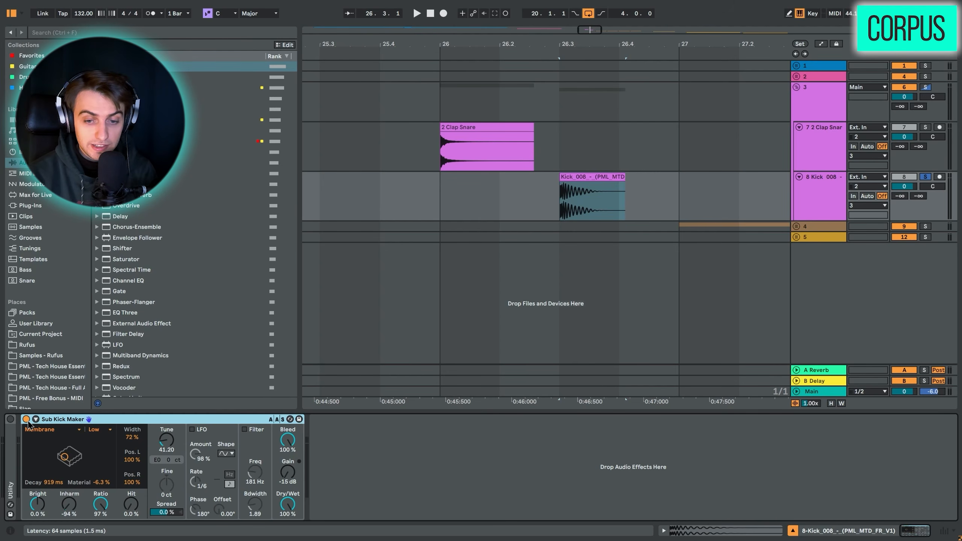
pyautogui.click(26, 419)
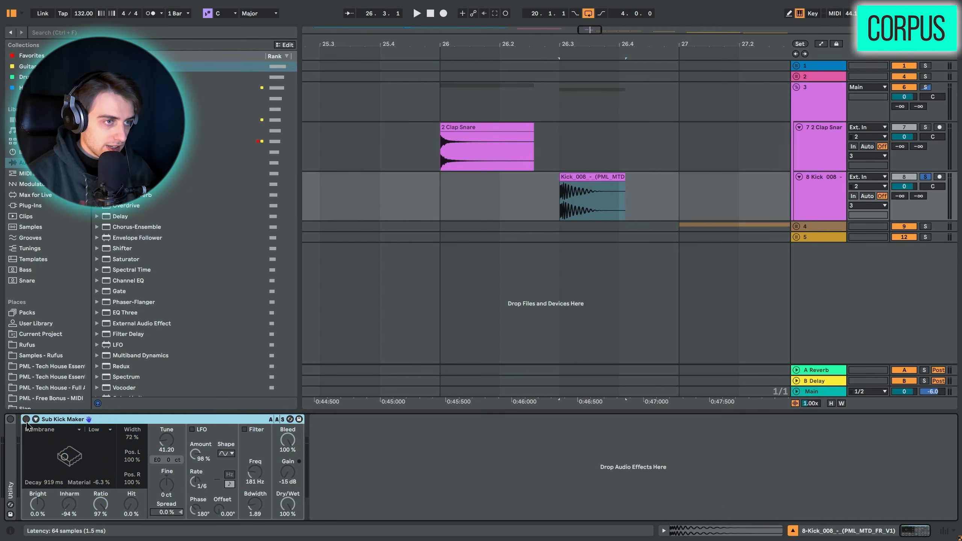
pyautogui.press('space')
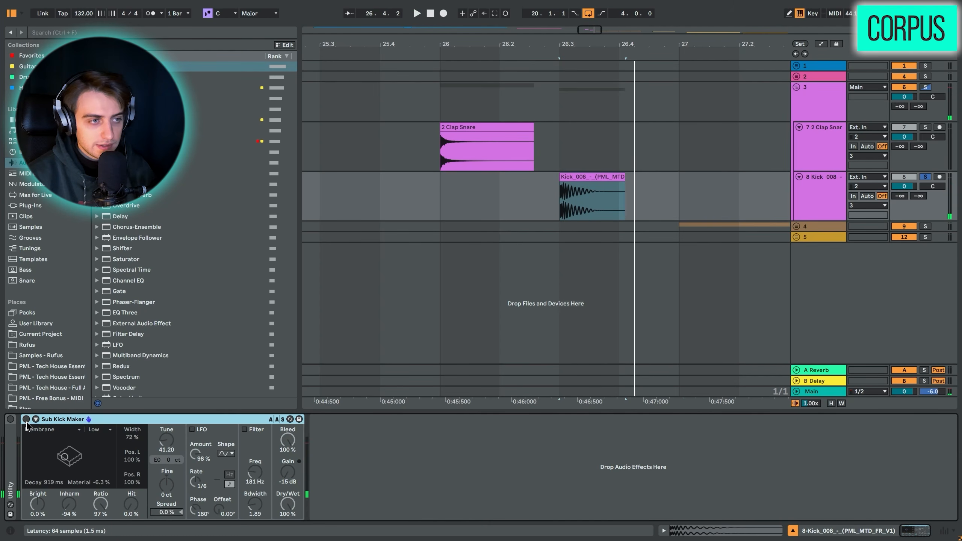
# Re-enable the Sub Kick Maker preset on the kick track and audition the kick through it.
pyautogui.click(621, 186)
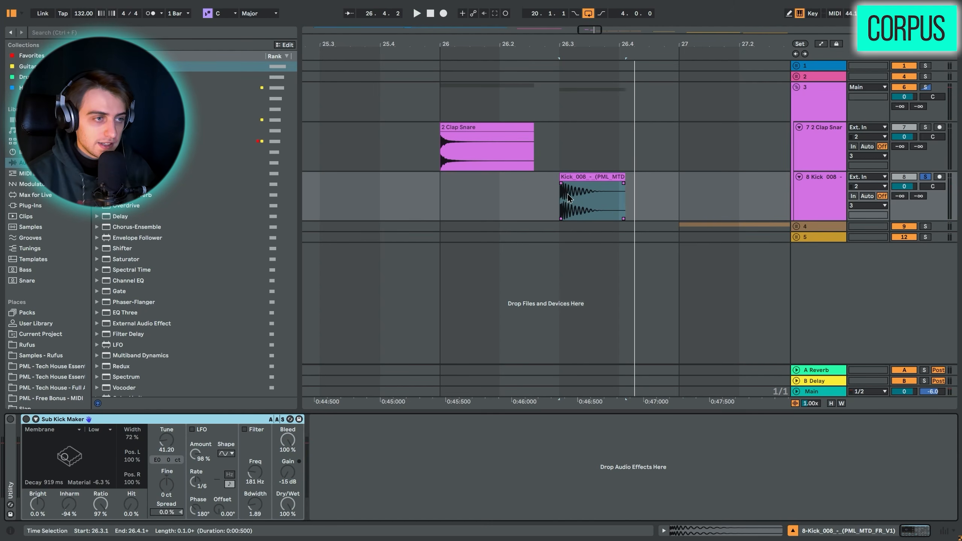
pyautogui.click(26, 420)
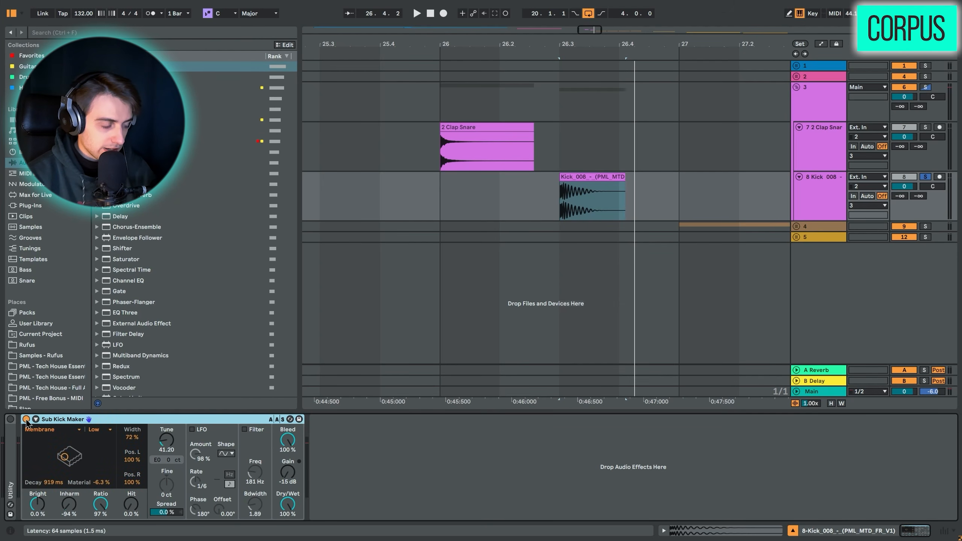
pyautogui.press('space')
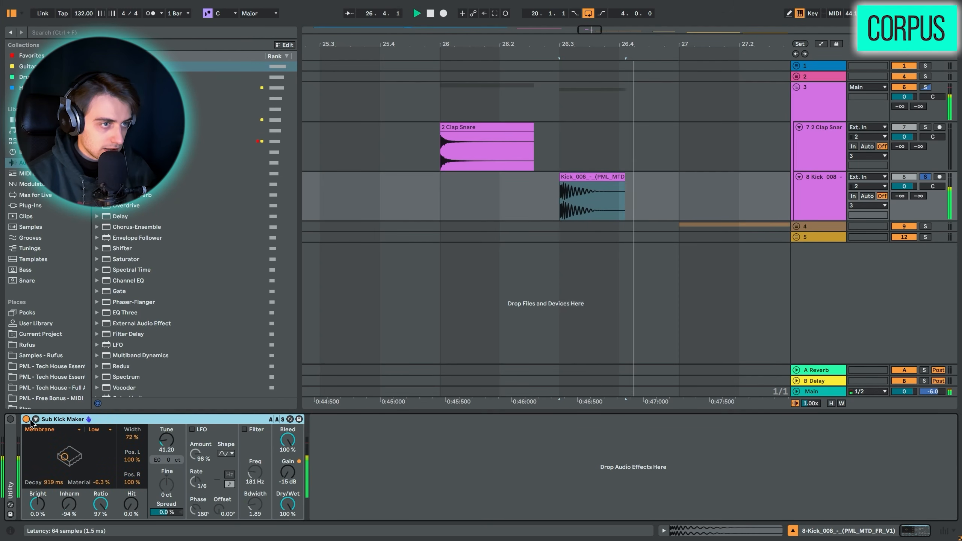
# Freeze and flatten the kick track, select across the rendered audio, and undo the flattening.
pyautogui.rightClick(824, 198)
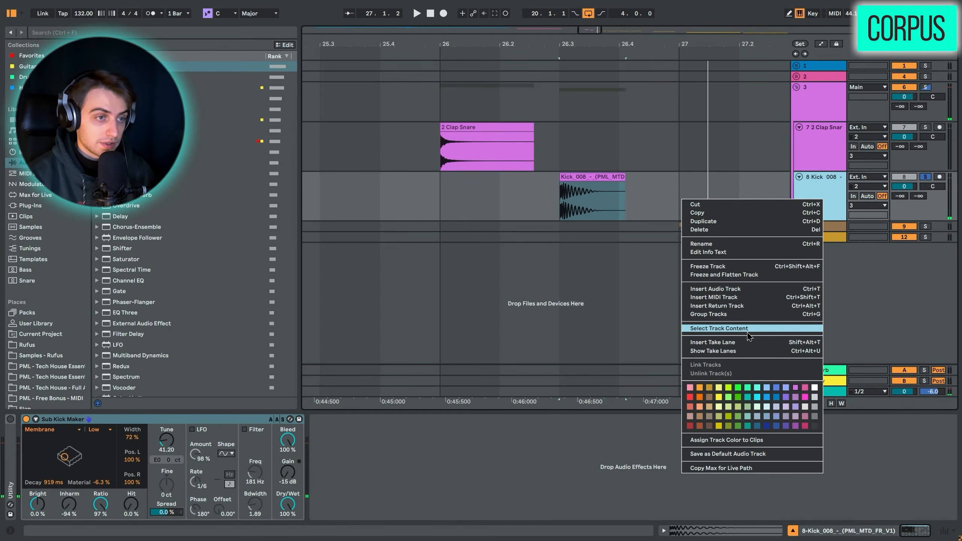
pyautogui.click(745, 276)
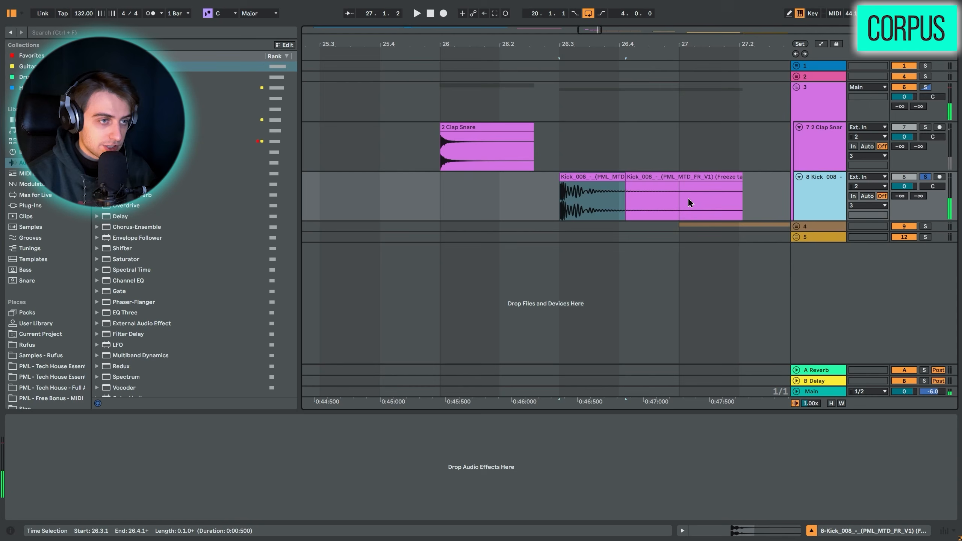
pyautogui.moveTo(678, 192); pyautogui.dragTo(581, 193)
pyautogui.hotkey('ctrl', 'z')
pyautogui.click(670, 203)
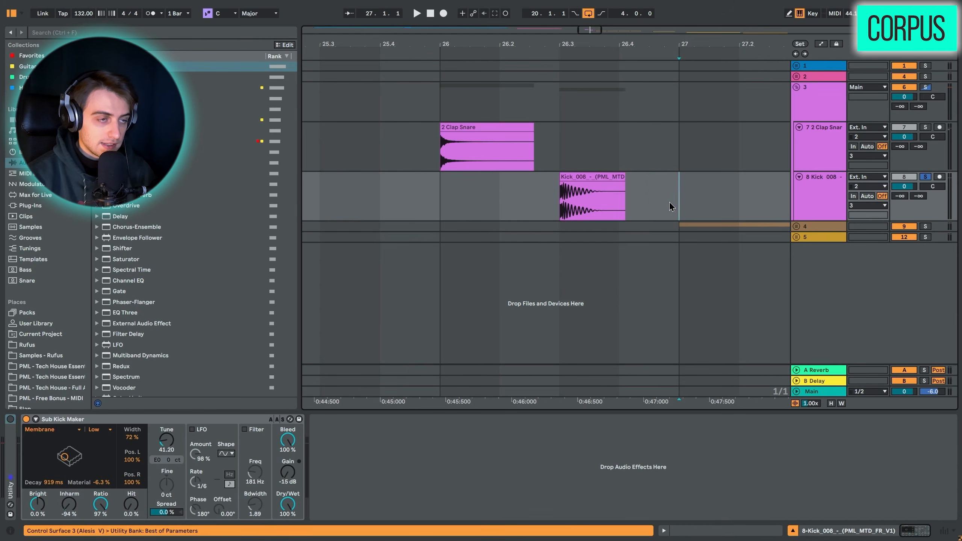
# Toggle the LFO of the kick's Corpus on and off, and expand and collapse its MIDI input section.
pyautogui.click(564, 205)
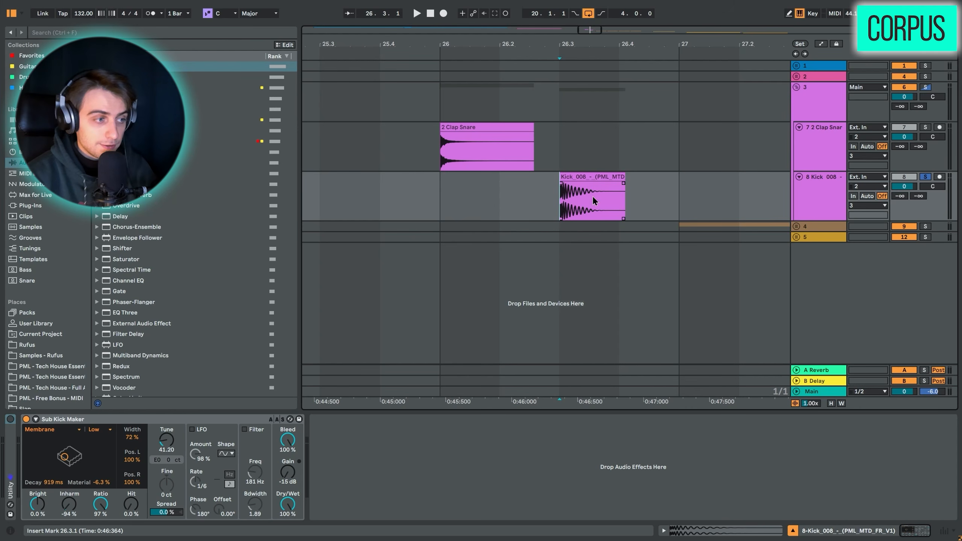
pyautogui.click(192, 430)
pyautogui.click(192, 431)
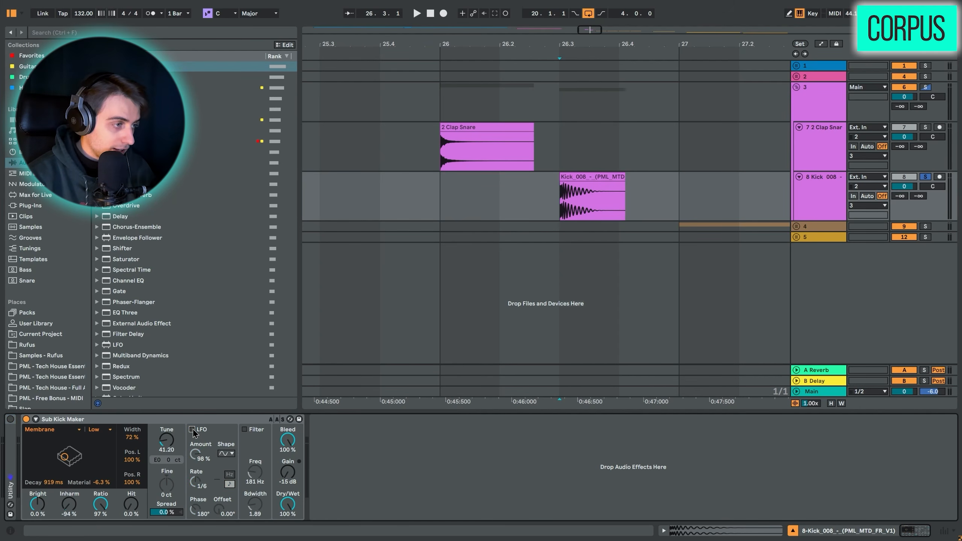
pyautogui.click(37, 419)
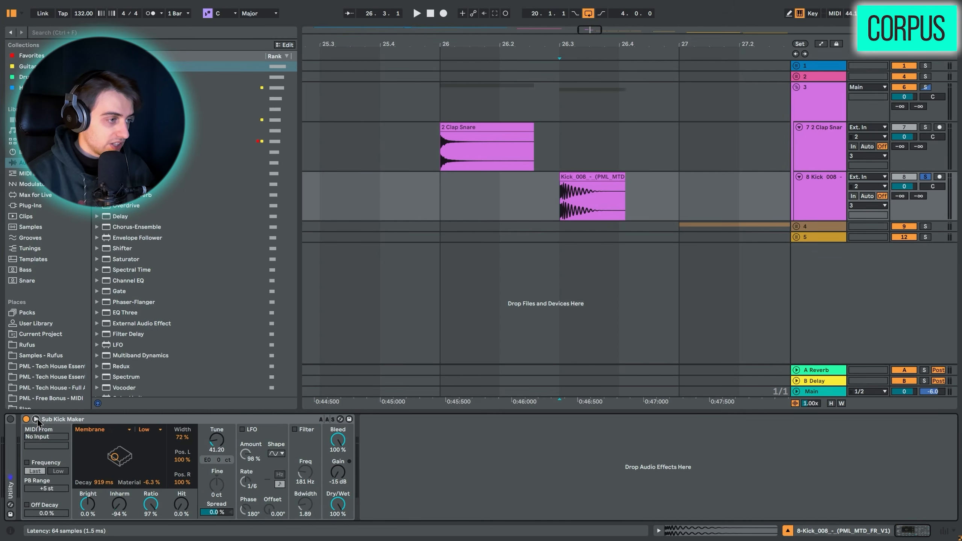
pyautogui.click(36, 419)
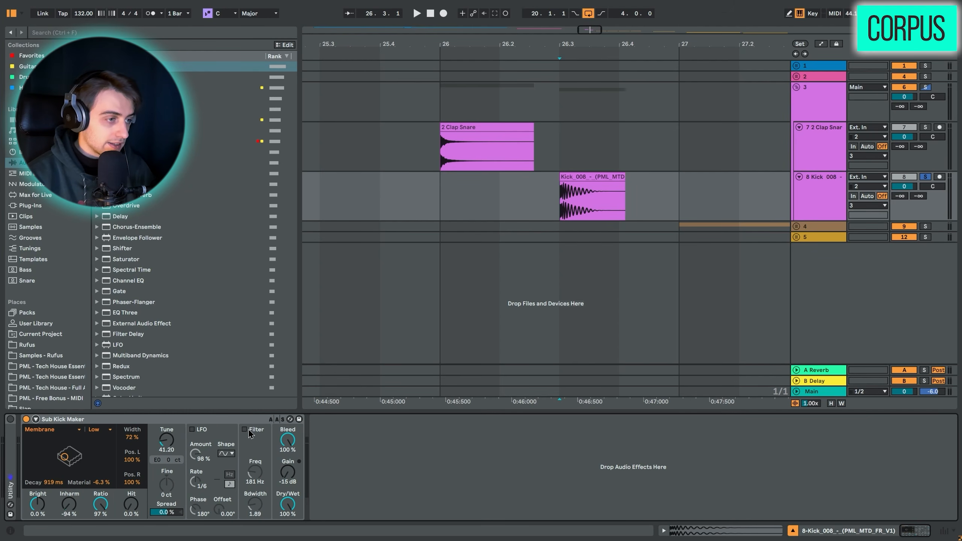
# Fold group track 3 and unfold group track 4 to expose the combo loop and reverb drum tracks.
pyautogui.click(390, 465)
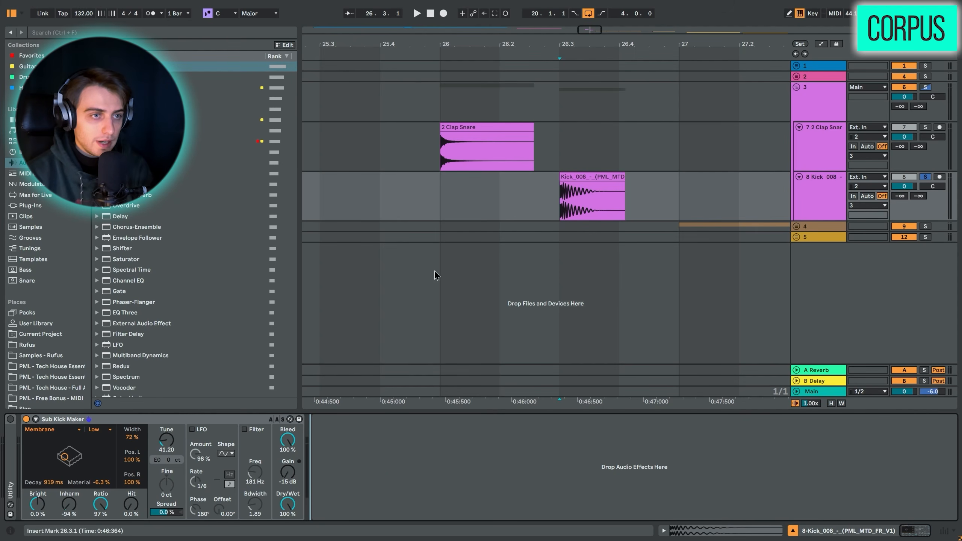
pyautogui.click(797, 87)
pyautogui.moveTo(712, 45); pyautogui.dragTo(543, 30)
pyautogui.click(796, 98)
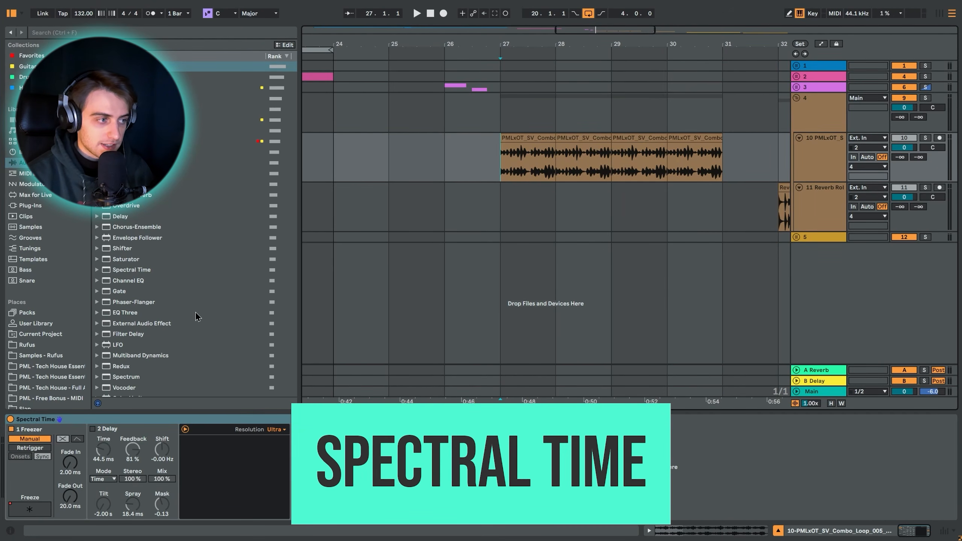
# Bypass Spectral Time on the PMLxOT_SV_Combo loop track, solo the track and audition the dry loop from bar 27.
pyautogui.click(11, 419)
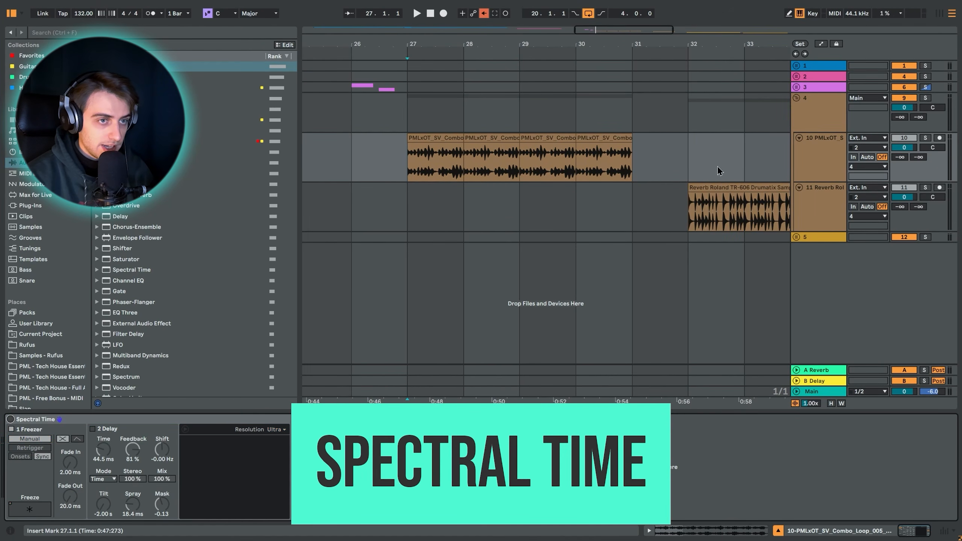
pyautogui.click(925, 138)
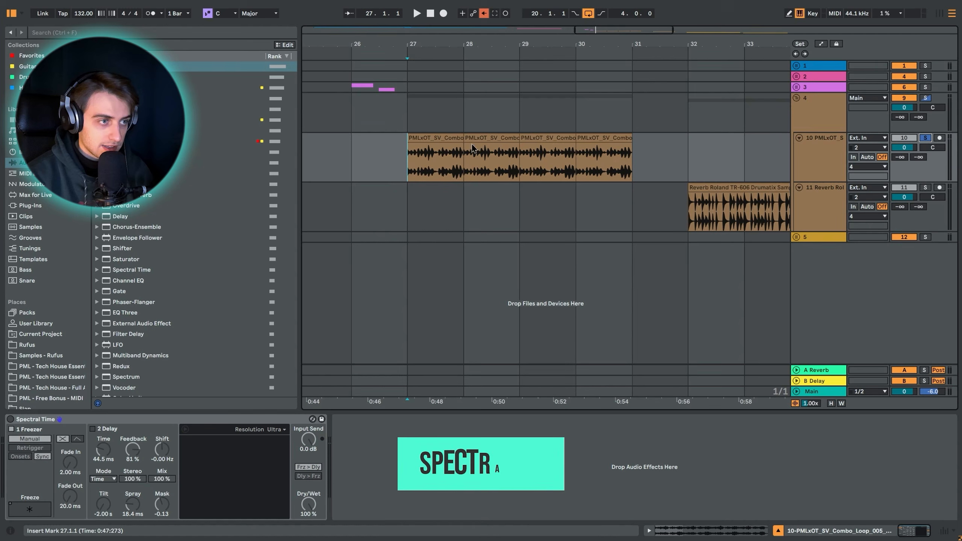
pyautogui.click(423, 138)
pyautogui.press('space')
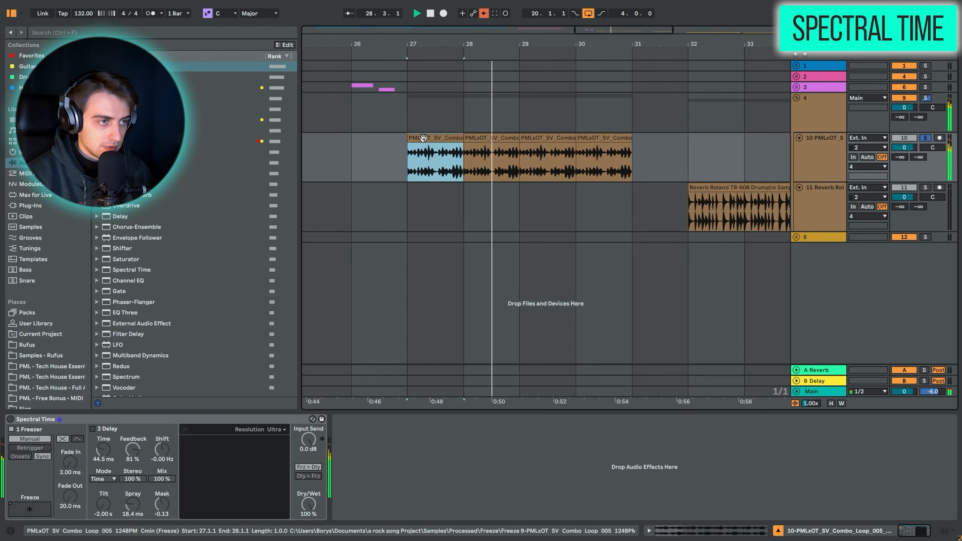
# Re-enable Spectral Time on the combo loop, switch its Freezer section off, and toggle its Delay section on and off.
pyautogui.click(10, 419)
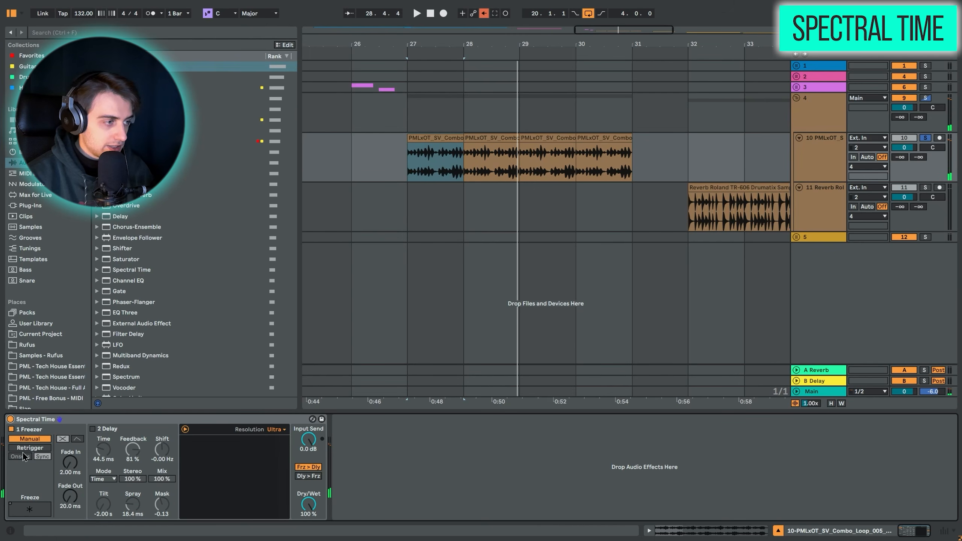
pyautogui.click(11, 430)
pyautogui.click(11, 429)
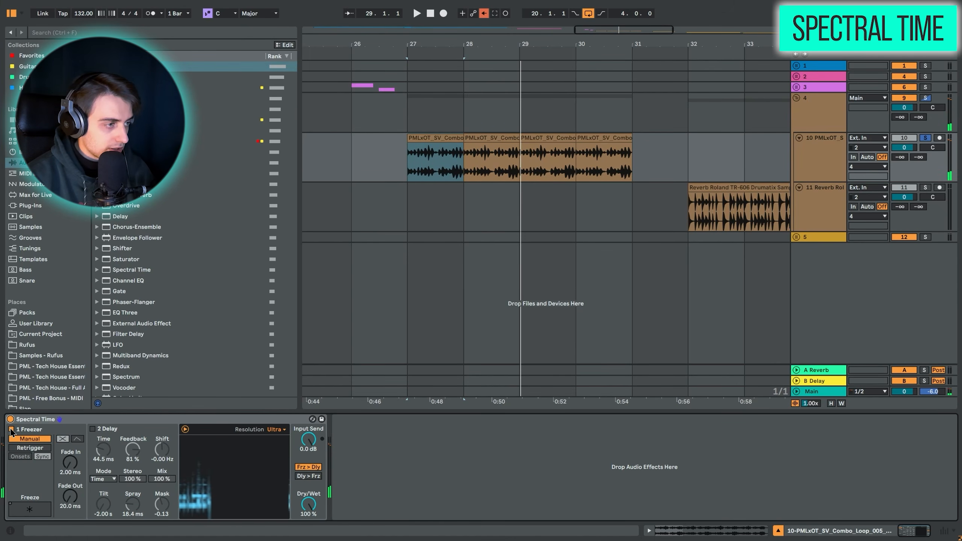
pyautogui.click(93, 430)
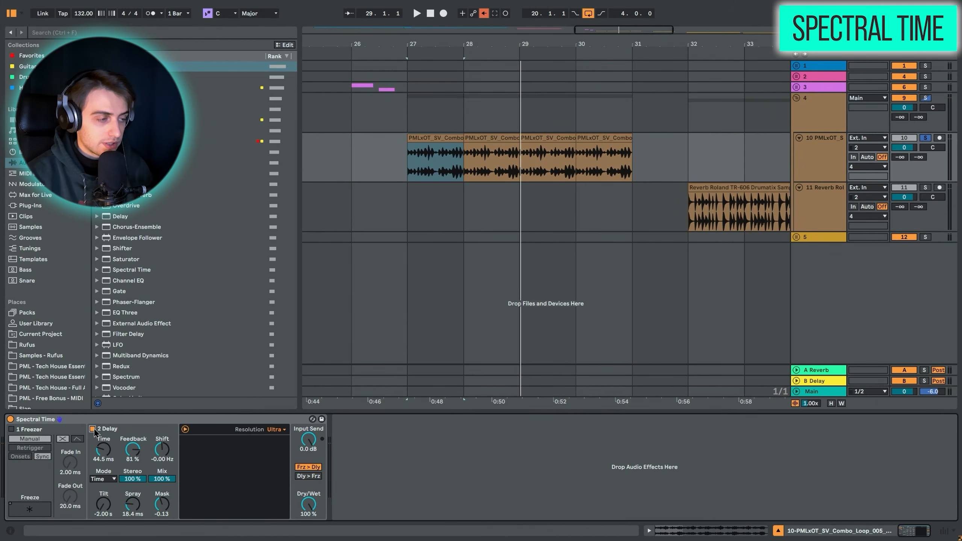
pyautogui.click(92, 430)
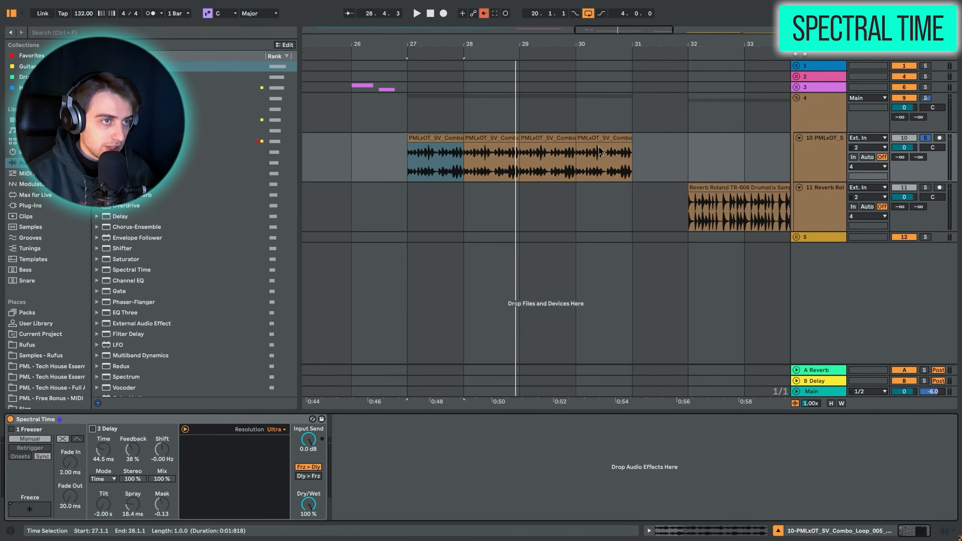
# Restore the overridden automation and audition the combo loop through Spectral Time's automated Freeze.
pyautogui.click(484, 13)
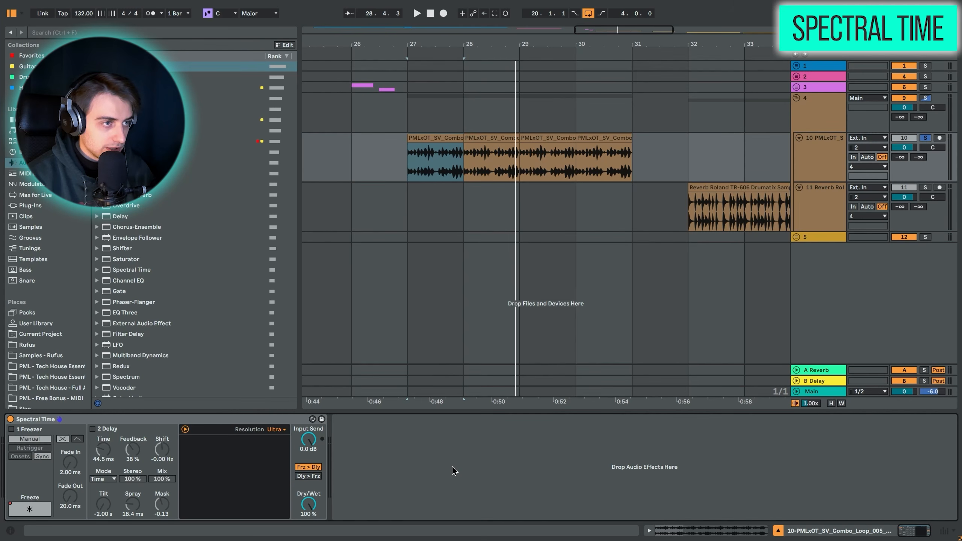
pyautogui.press('space')
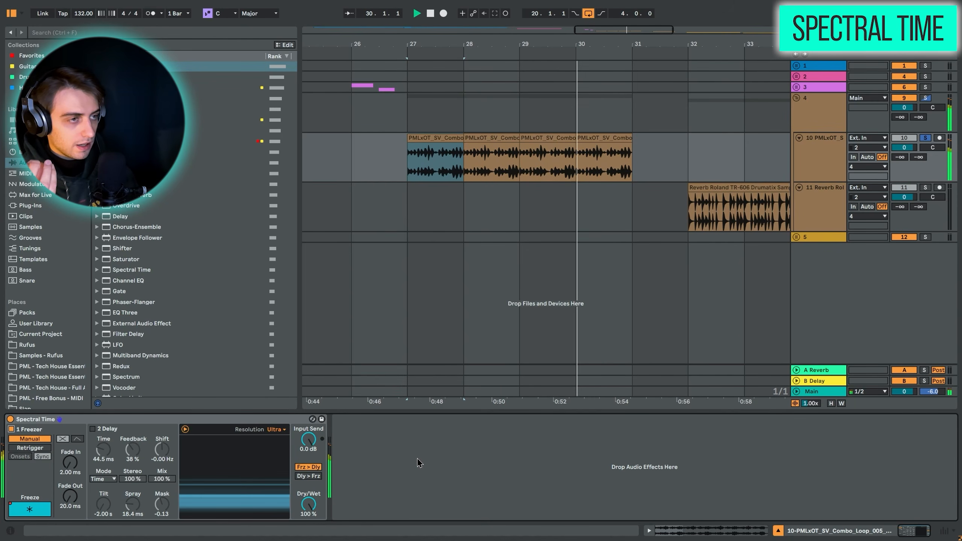
pyautogui.press('space')
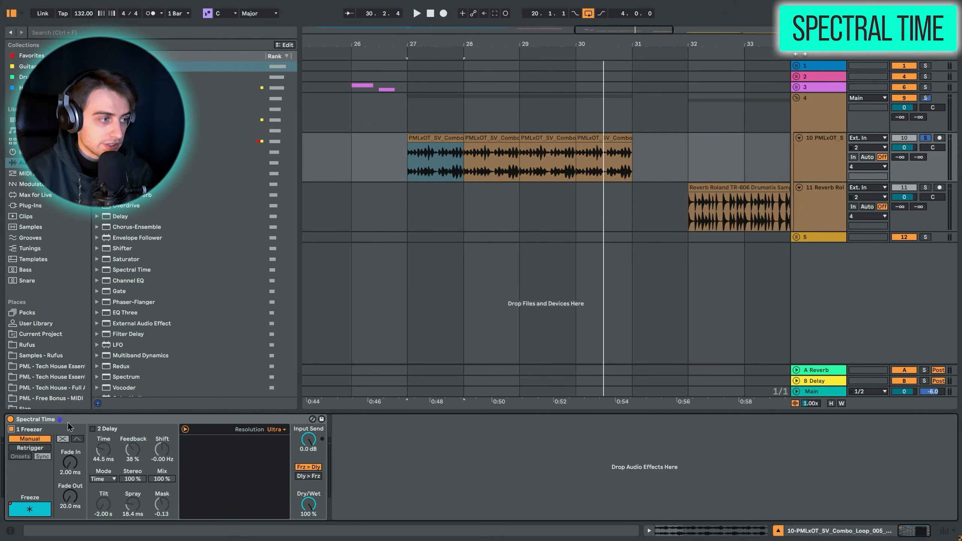
# Bypass the Pitch Trails preset on the Reverb Roland TR-606 track, solo the track and audition the dry clip.
pyautogui.click(693, 214)
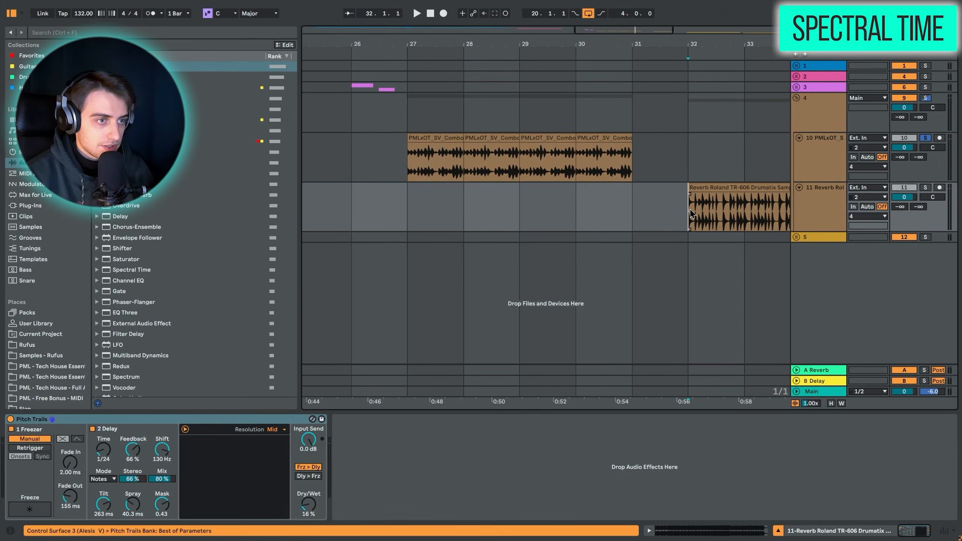
pyautogui.moveTo(712, 49)
pyautogui.mouseDown()
pyautogui.moveTo(529, 47)
pyautogui.moveTo(525, 36)
pyautogui.mouseUp()
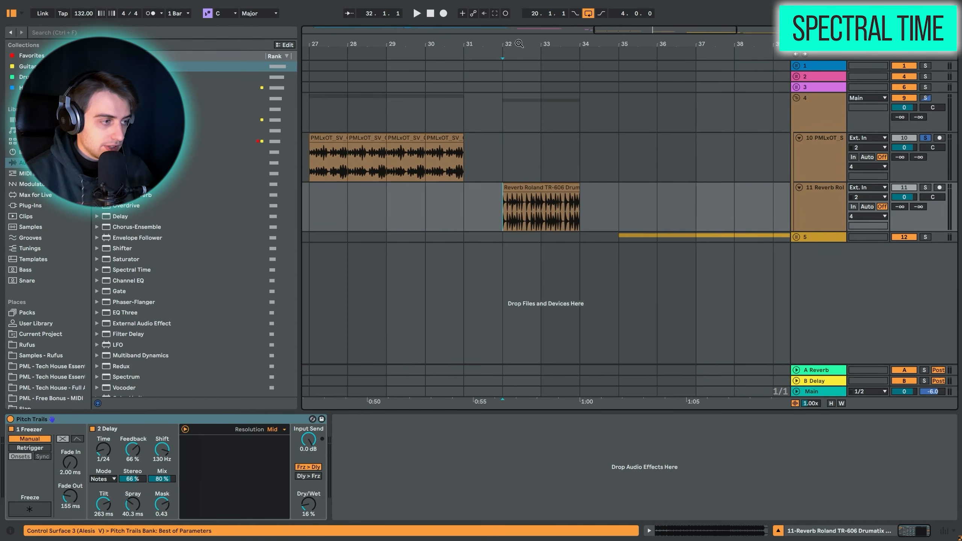
pyautogui.click(530, 208)
pyautogui.press('z')
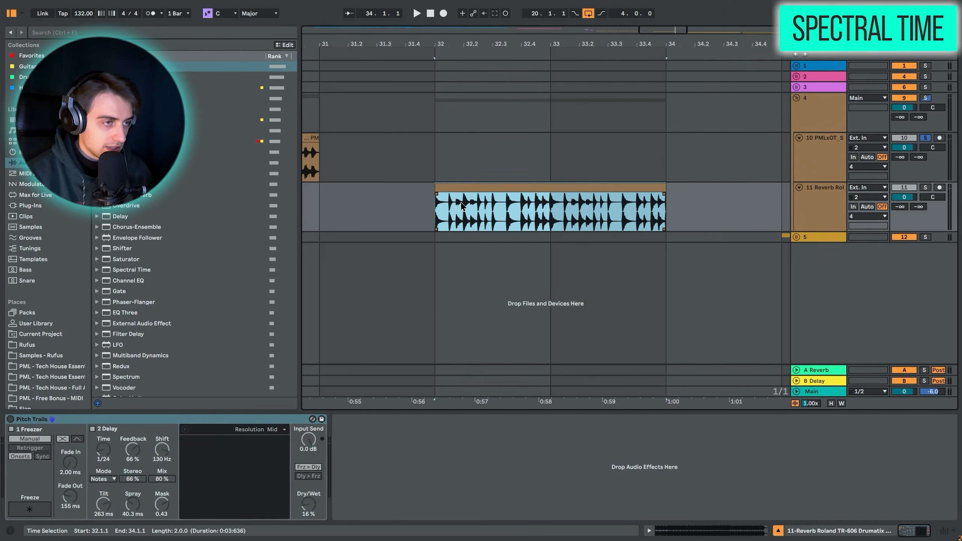
pyautogui.click(457, 45)
pyautogui.click(925, 187)
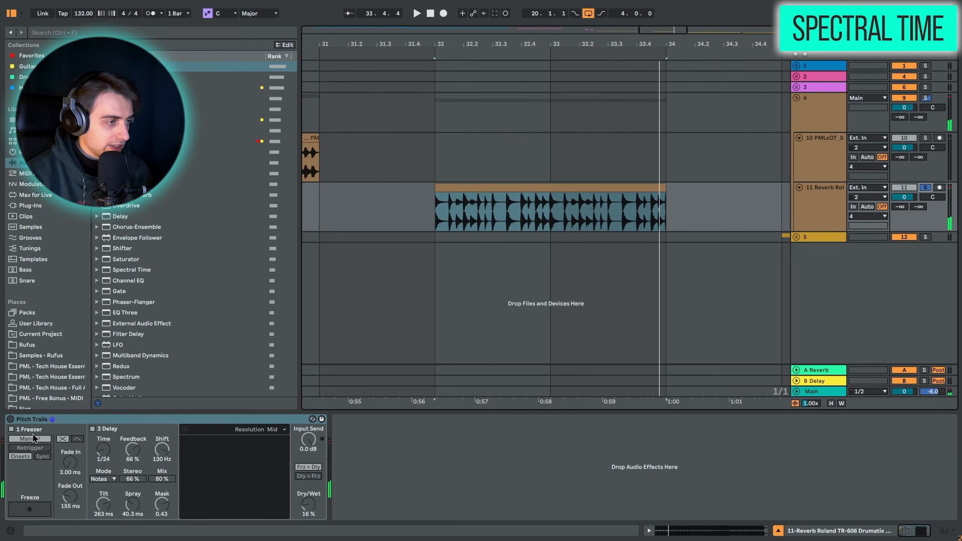
# Re-enable the Pitch Trails preset and audition the Reverb Roland TR-606 clip through it.
pyautogui.click(11, 419)
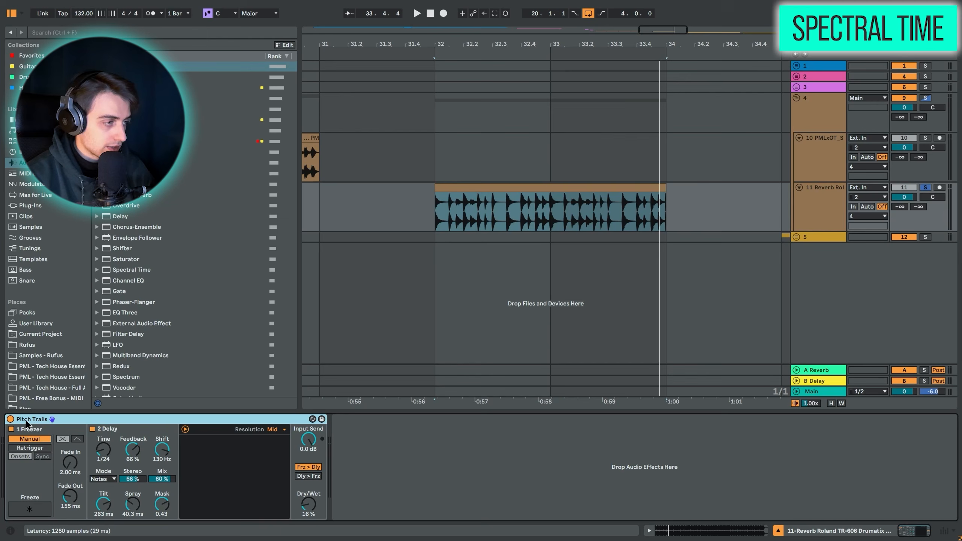
pyautogui.press('space')
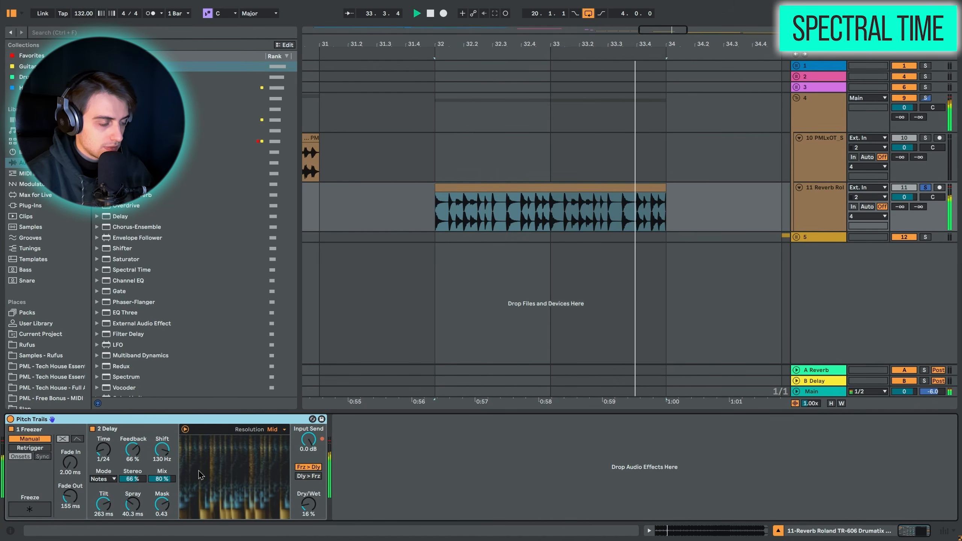
pyautogui.press('space')
# Fold group track 4, unfold group track 5, select the Pedal Steel Guitar clip and expand the pedal steel and hi-hat tracks.
pyautogui.moveTo(460, 45); pyautogui.dragTo(492, 39)
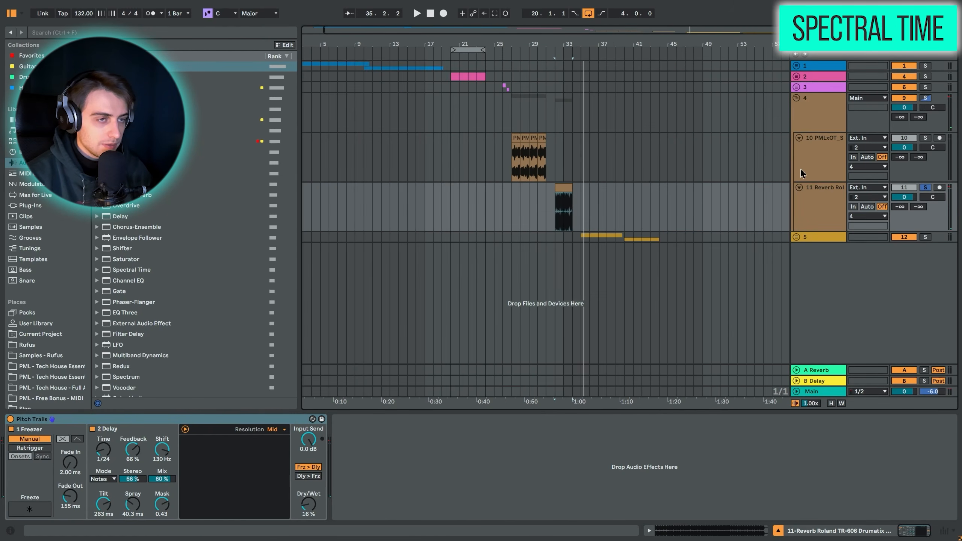
pyautogui.click(798, 99)
pyautogui.click(797, 109)
pyautogui.click(603, 149)
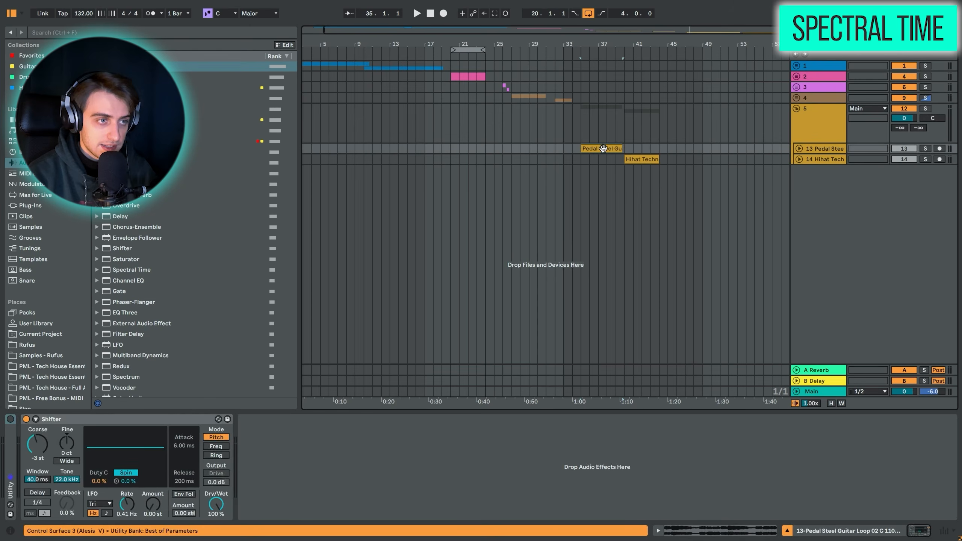
pyautogui.click(799, 149)
pyautogui.click(799, 198)
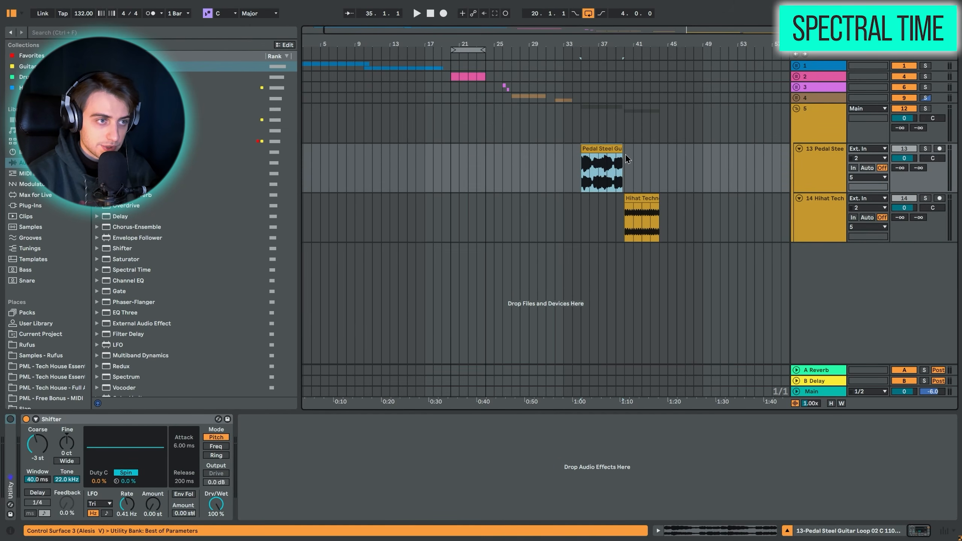
pyautogui.moveTo(628, 48); pyautogui.dragTo(629, 92)
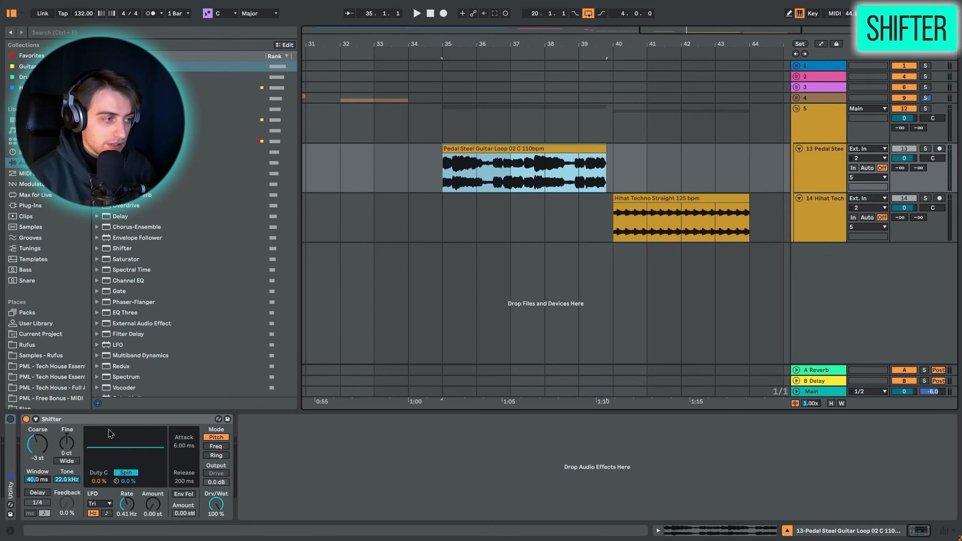
# Bypass Shifter on the pedal steel track and set the arrangement loop to the Pedal Steel Guitar clip.
pyautogui.click(27, 419)
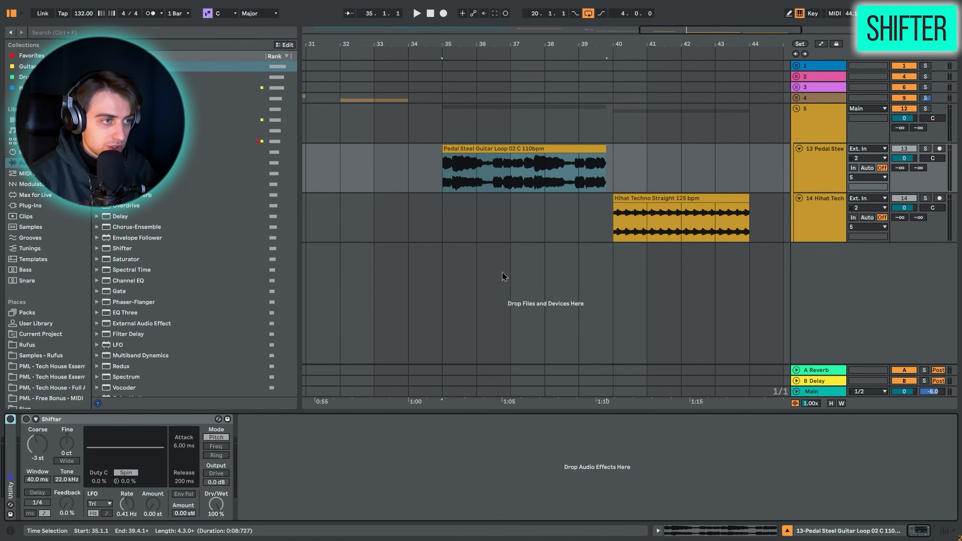
pyautogui.rightClick(705, 202)
pyautogui.click(543, 150)
pyautogui.click(541, 148)
pyautogui.hotkey('ctrl', 'l')
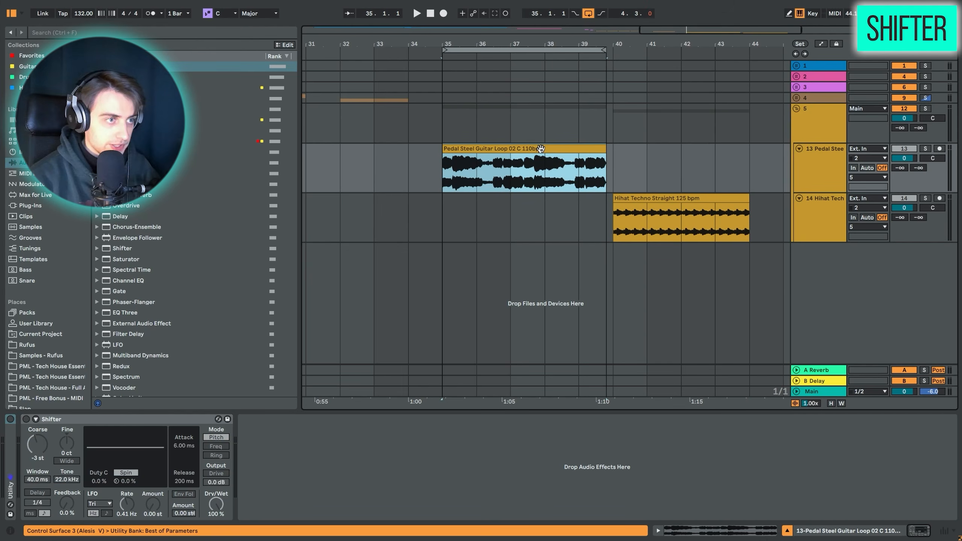
# Solo the pedal steel track and audition its looped clip without Shifter.
pyautogui.moveTo(538, 55); pyautogui.dragTo(538, 70)
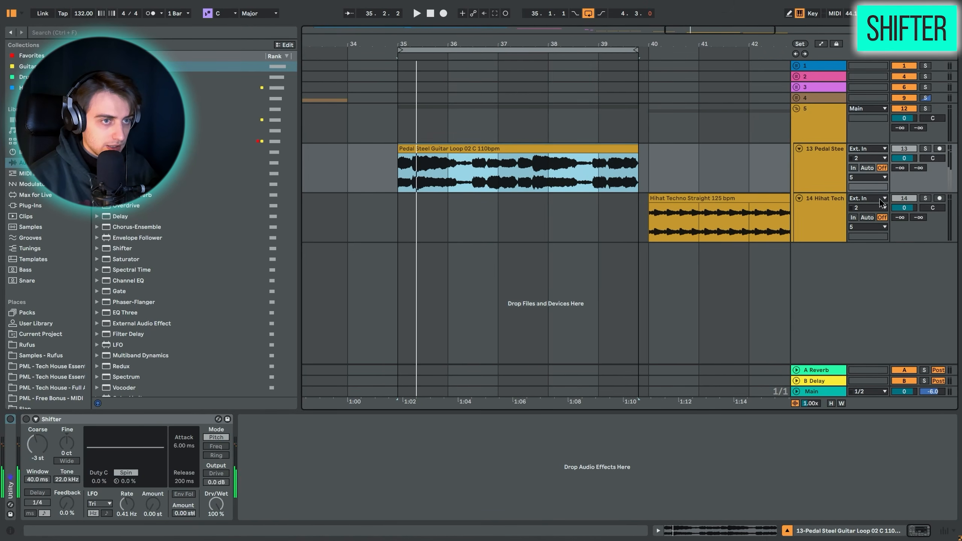
pyautogui.click(926, 148)
pyautogui.press('space')
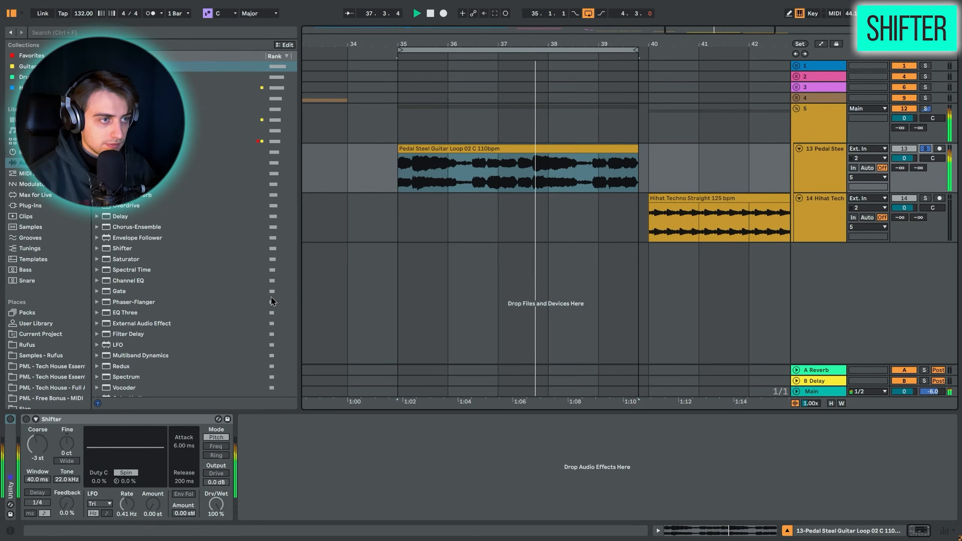
pyautogui.press('space')
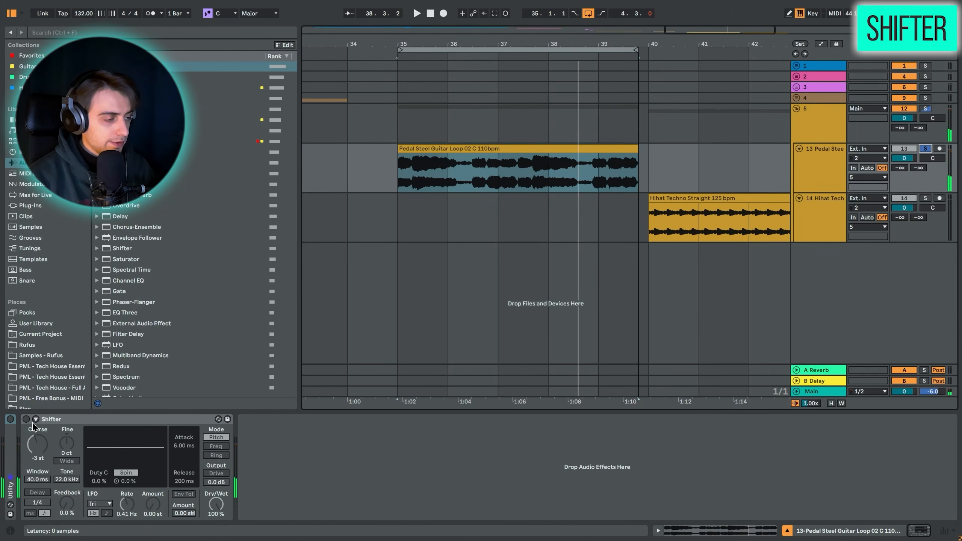
# Re-enable Shifter on the pedal steel track, adjust its Coarse pitch and audition the guitar through it.
pyautogui.click(25, 420)
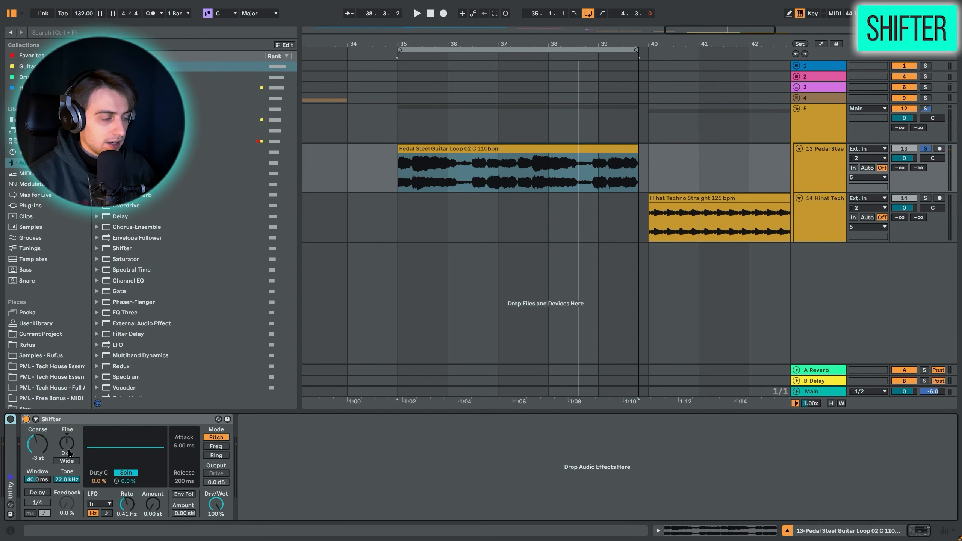
pyautogui.moveTo(45, 444); pyautogui.dragTo(44, 440)
pyautogui.press('space')
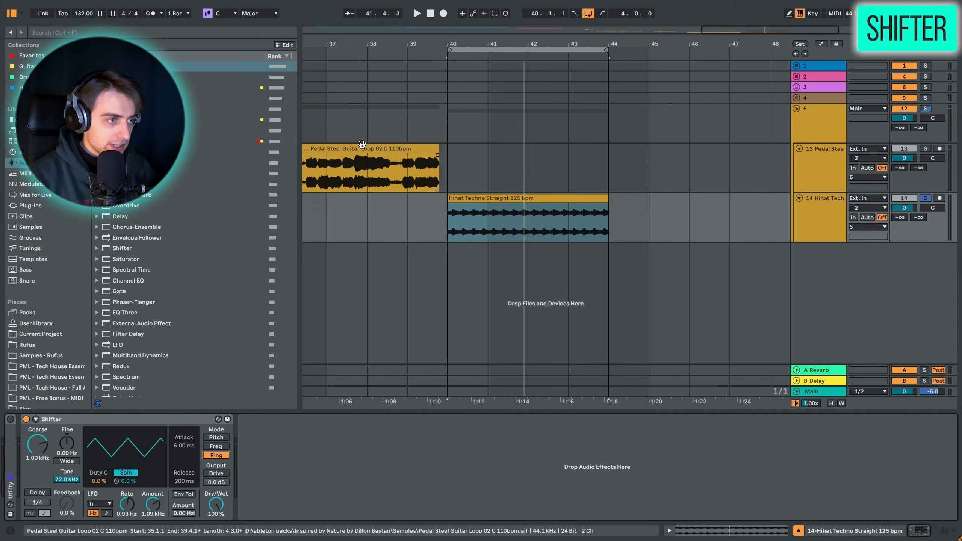
# Select the Pedal Steel Guitar clip again and set the arrangement loop to its length.
pyautogui.click(362, 147)
pyautogui.moveTo(361, 45); pyautogui.dragTo(509, 41)
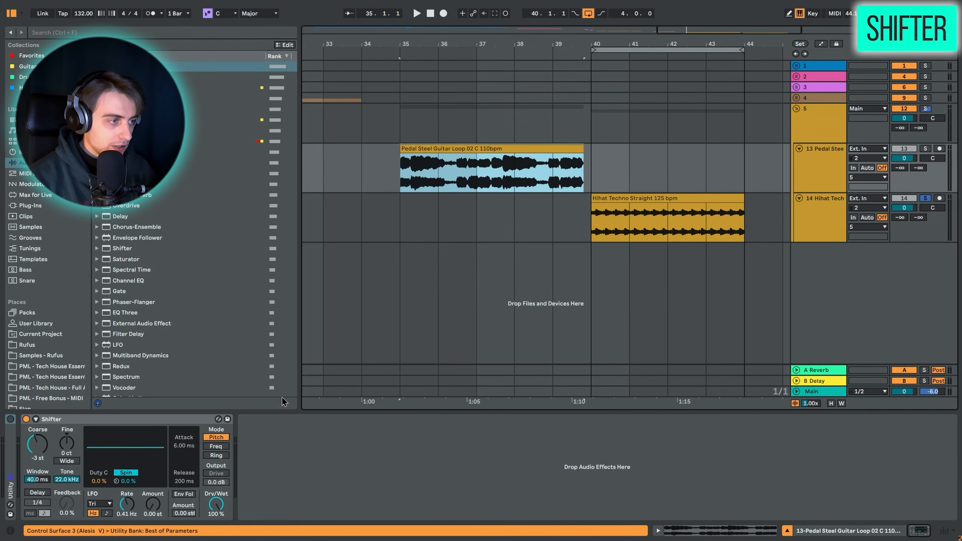
pyautogui.hotkey('ctrl', 'l')
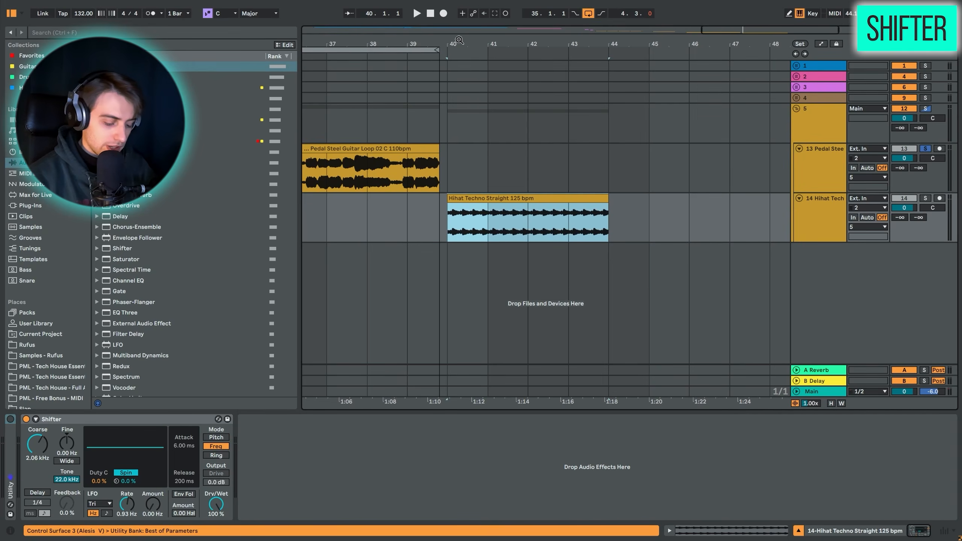
# Loop the Hihat Techno Straight clip and switch its Shifter to Pitch mode and back to Freq mode.
pyautogui.hotkey('ctrl', 'l')
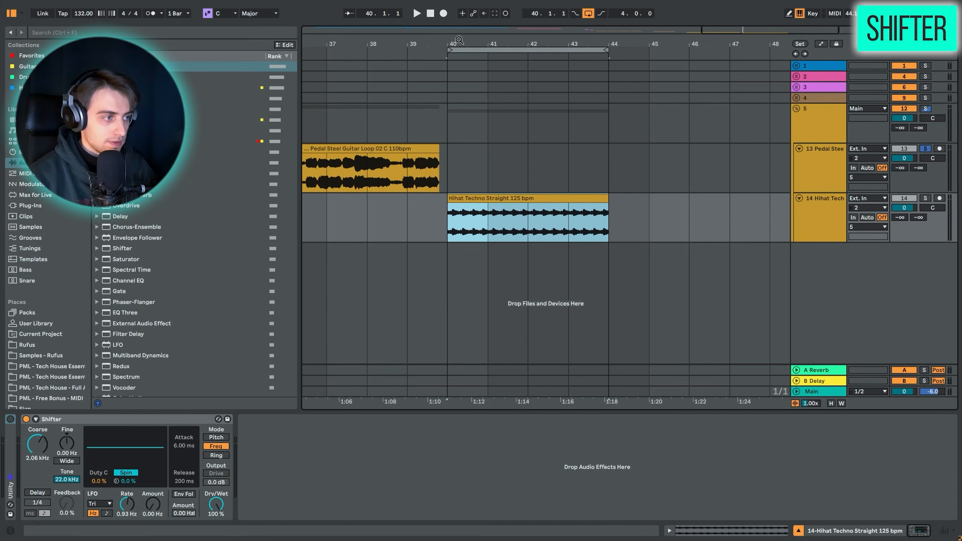
pyautogui.click(223, 439)
pyautogui.click(221, 447)
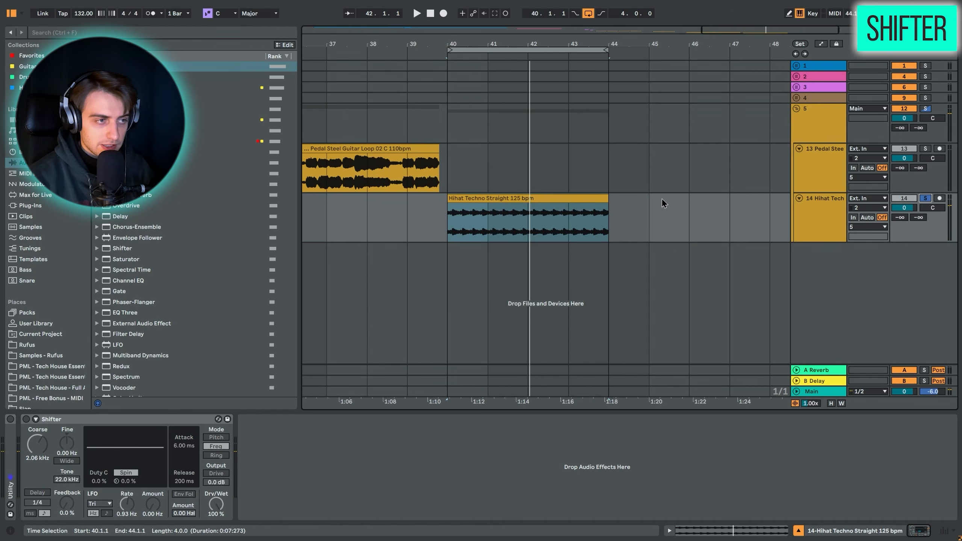
# Audition the soloed hi-hat loop and raise its Shifter's Coarse frequency to about 1.75 kHz.
pyautogui.press('space')
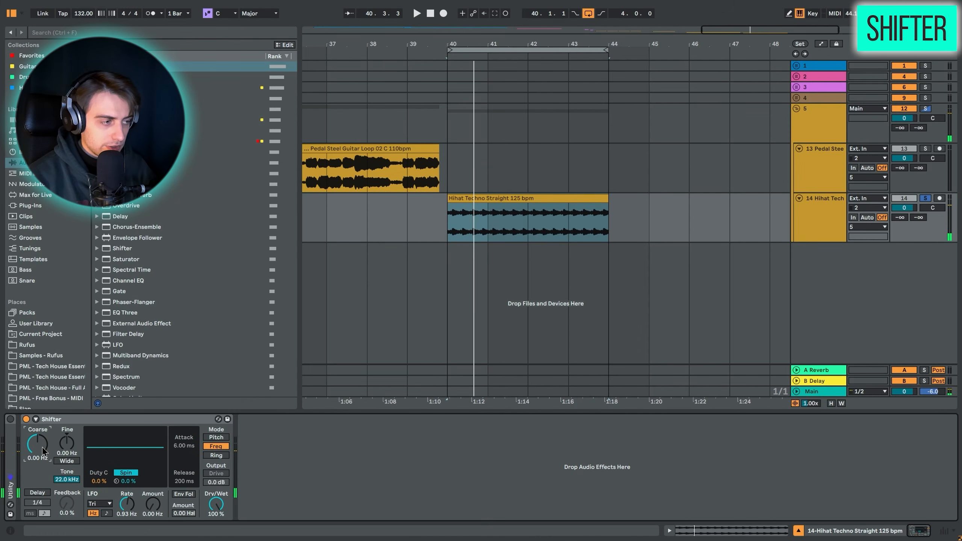
pyautogui.press('space')
pyautogui.moveTo(43, 448); pyautogui.dragTo(43, 431)
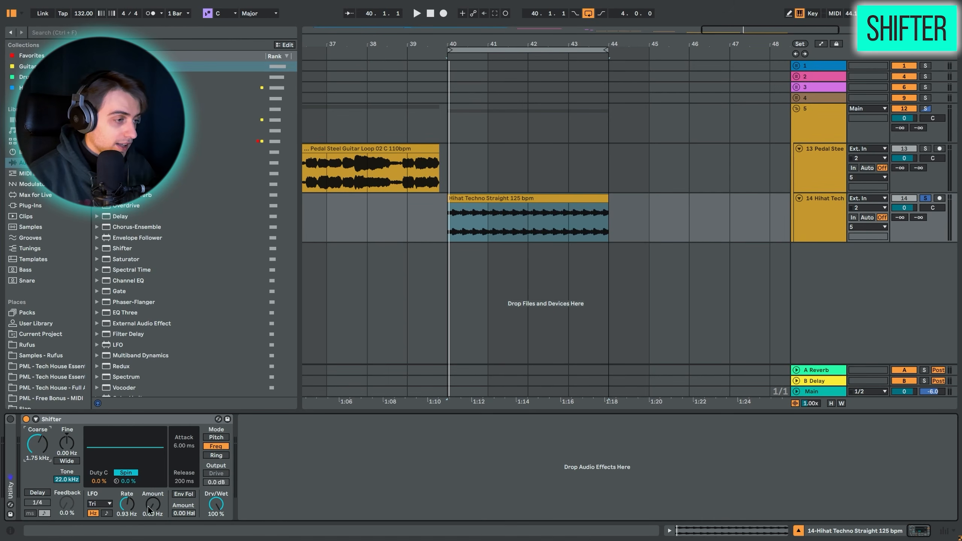
# Raise the hi-hat Shifter's LFO Amount to about 1.09 kHz, audition it, and try Ring mode before returning to Freq.
pyautogui.moveTo(152, 505); pyautogui.dragTo(153, 486)
pyautogui.press('space')
pyautogui.click(216, 456)
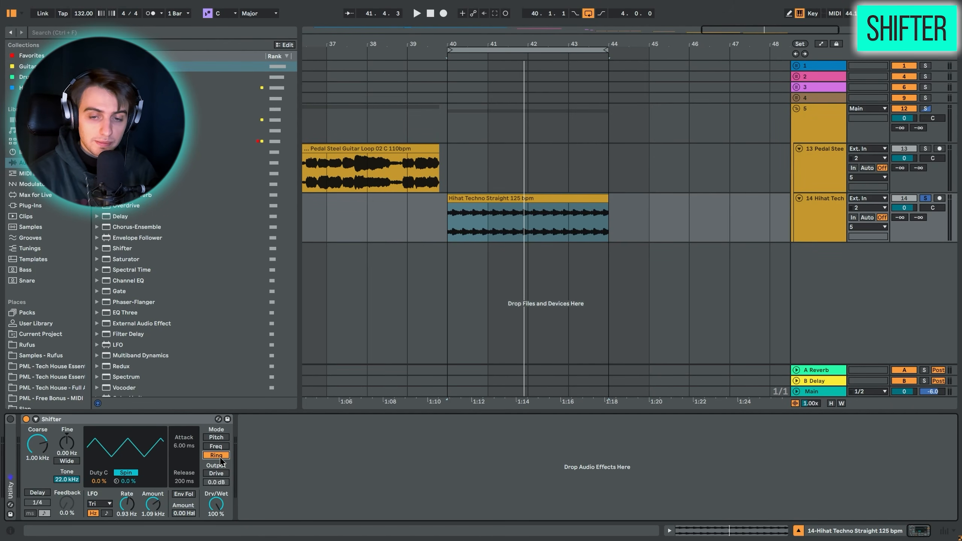
pyautogui.click(216, 447)
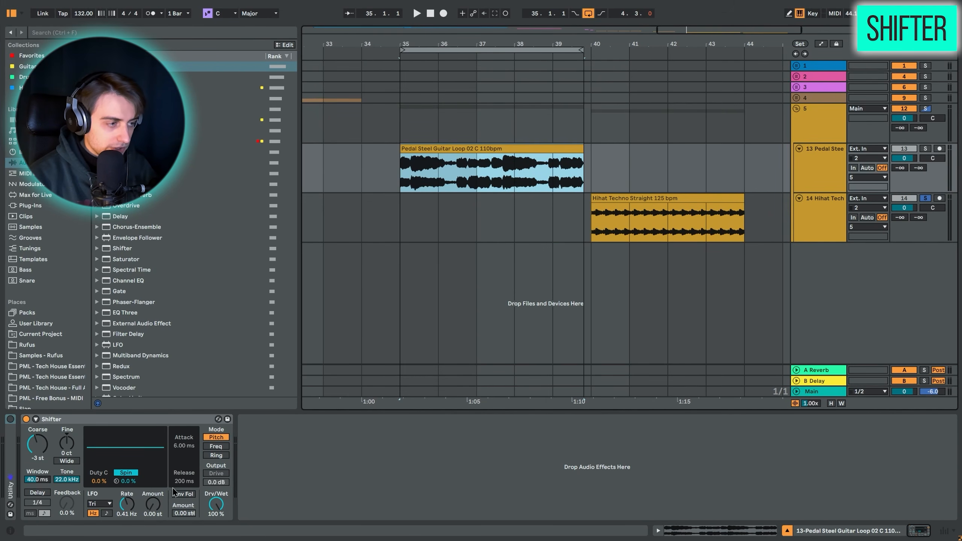
# Toggle the envelope follower of the pedal steel track's Shifter on and off.
pyautogui.click(182, 495)
pyautogui.click(183, 495)
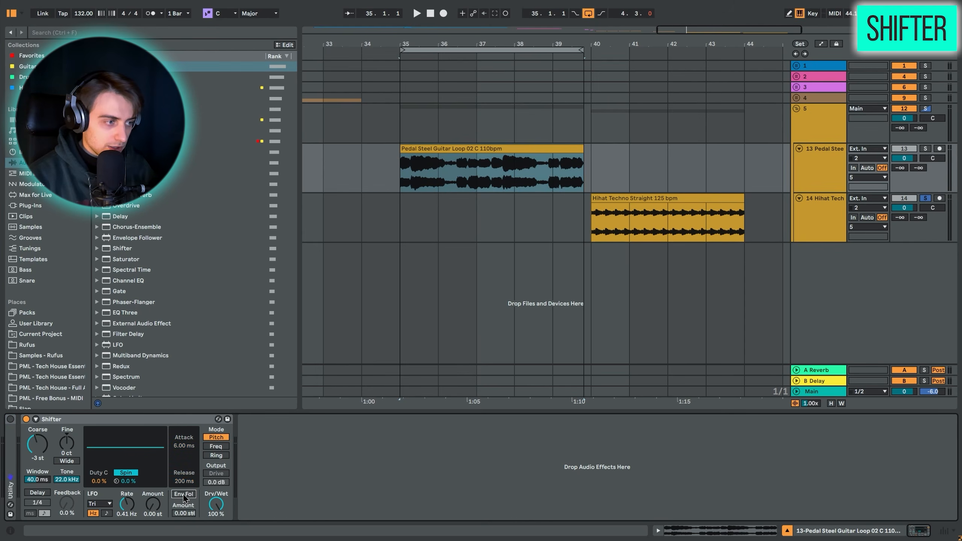